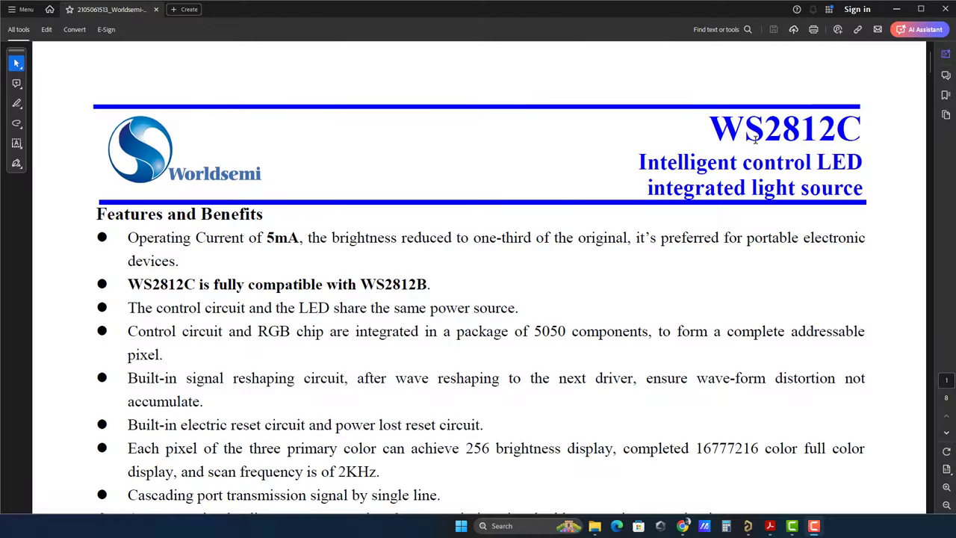
# Step: Highlight the WS2812C title, the 5mA operating current and the portable-devices note in Features and Benefits
pyautogui.moveTo(711, 129); pyautogui.dragTo(857, 127)
pyautogui.click(654, 138)
pyautogui.moveTo(129, 237); pyautogui.dragTo(299, 242)
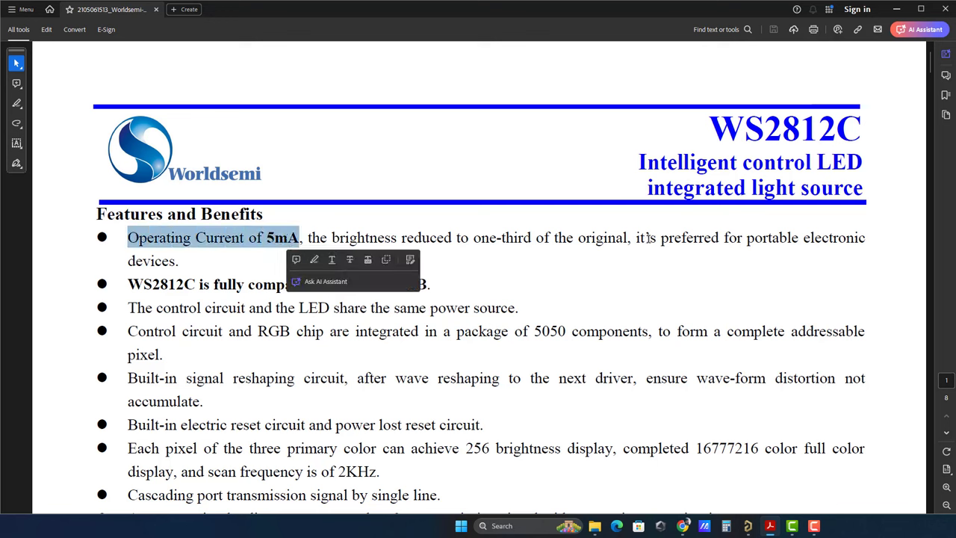
pyautogui.moveTo(642, 238); pyautogui.dragTo(181, 260)
# Step: Scroll past the pin, ratings and LED tables to the Data Transfer Time table on page 4
pyautogui.scroll(-15, 313, 270)
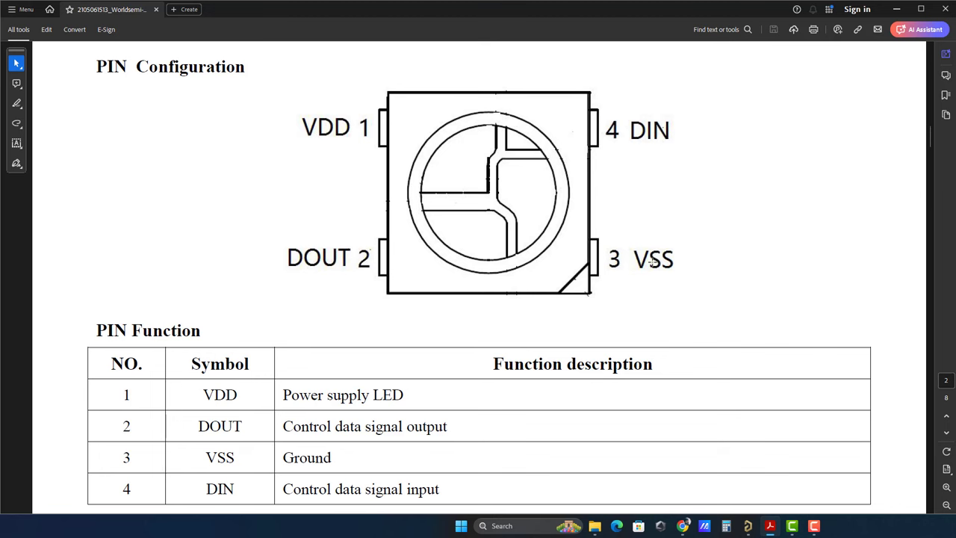
pyautogui.scroll(-5, 523, 299)
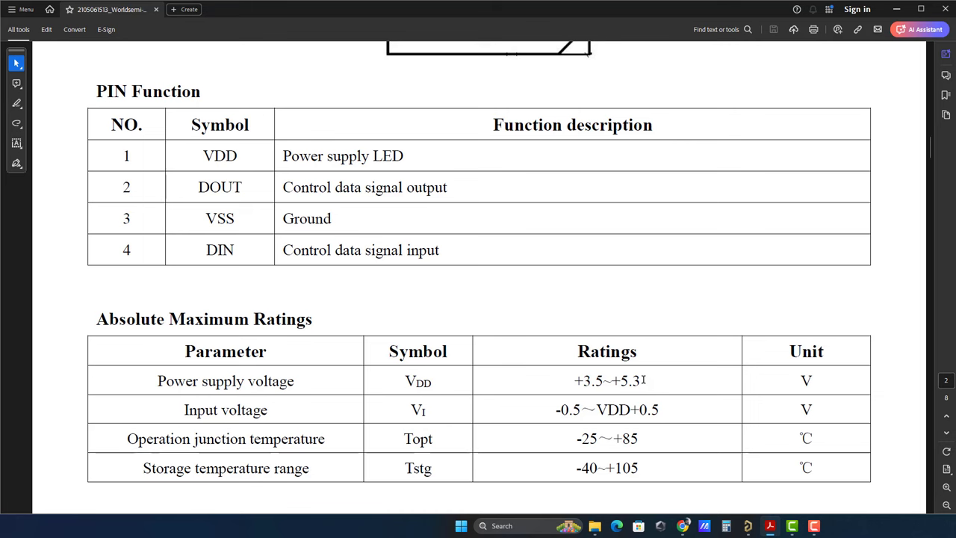
pyautogui.scroll(-12, 352, 269)
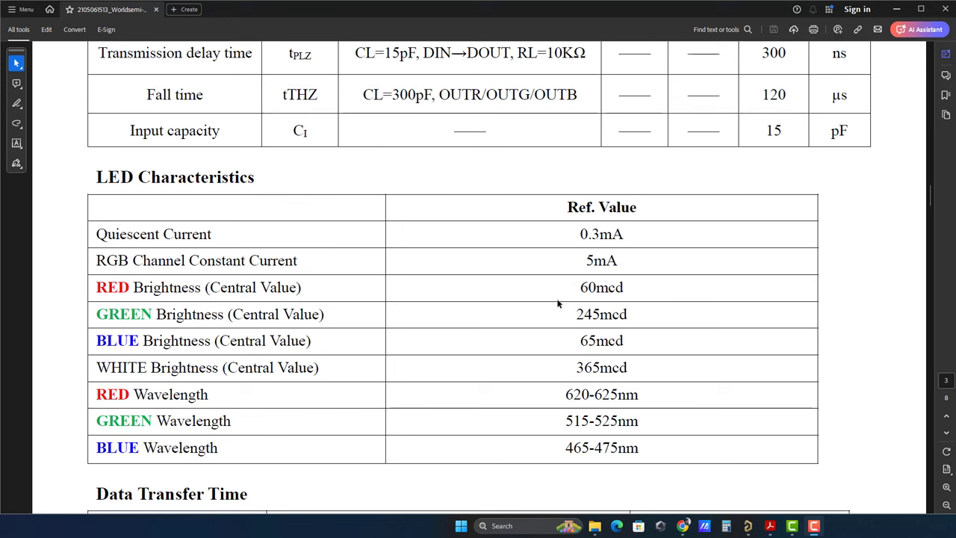
pyautogui.scroll(-3, 643, 275)
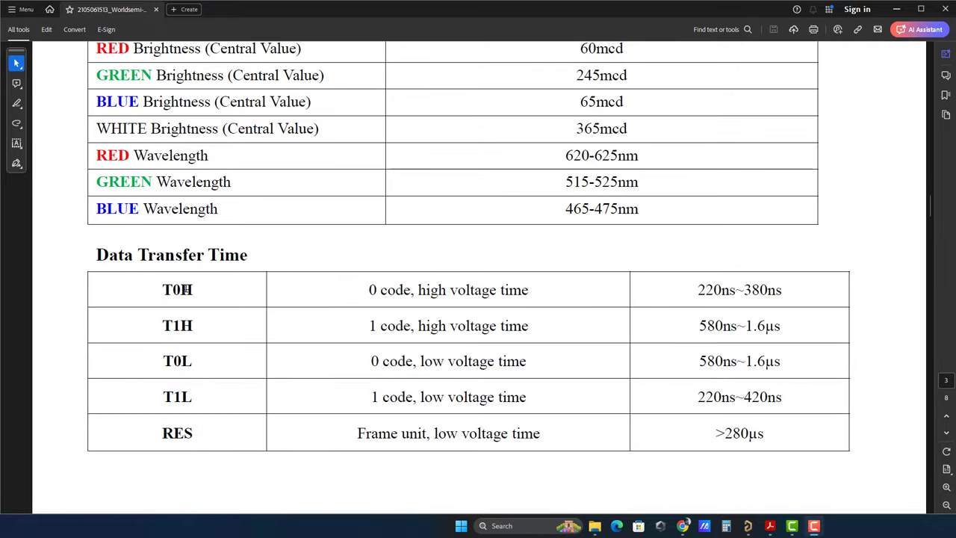
# Step: Scroll down to the 24-bit GRB data composition and the Typical Application Circuit with 100NF capacitors
pyautogui.scroll(-10, 572, 258)
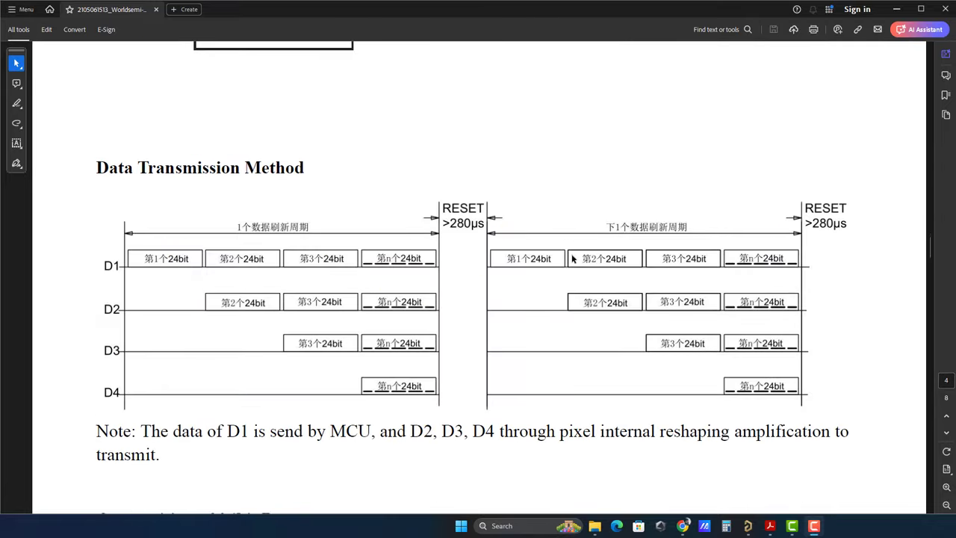
pyautogui.scroll(-1, 572, 258)
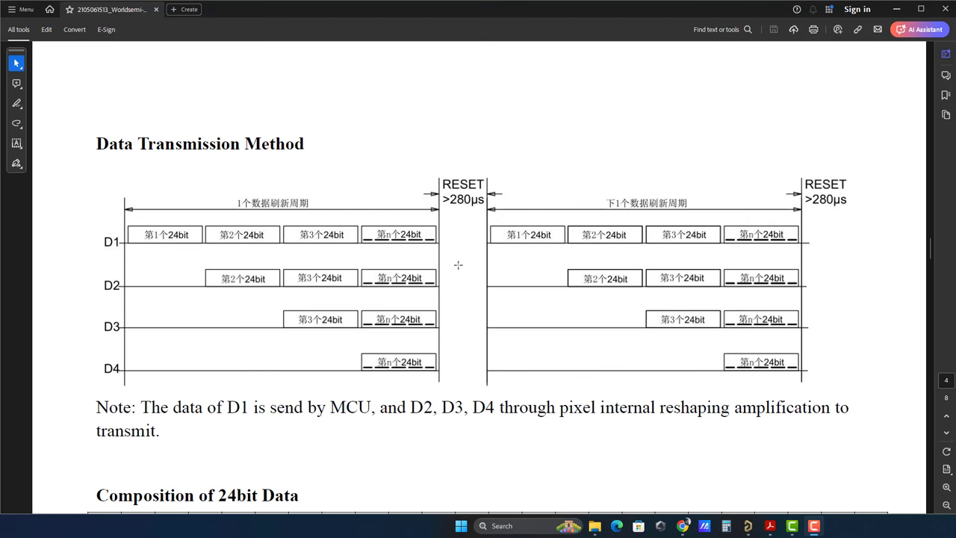
pyautogui.scroll(-5, 451, 240)
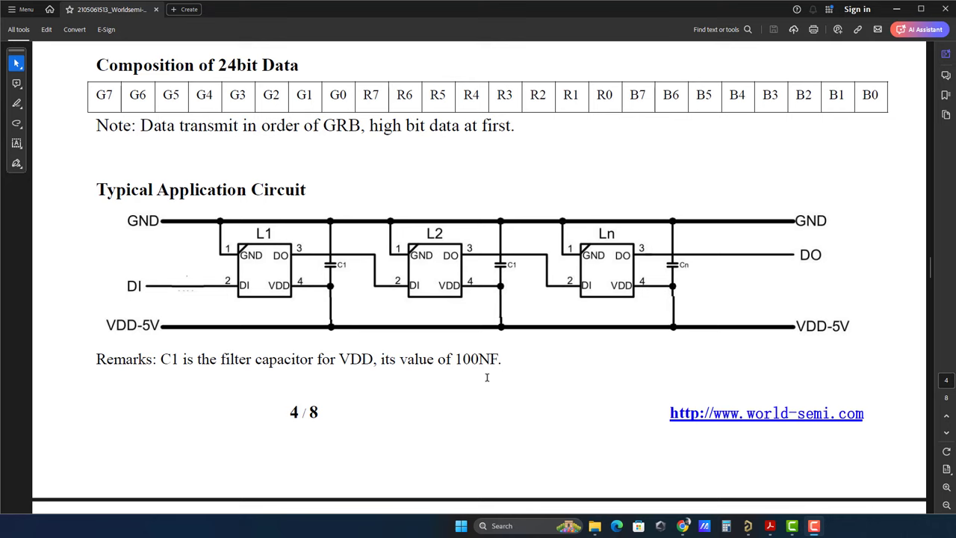
# Step: Back in the Arc_Reactor schematic, trace LED1's DIN port to NodeMCU-1's D4 pin
pyautogui.hotkey('alt', 'Tab')
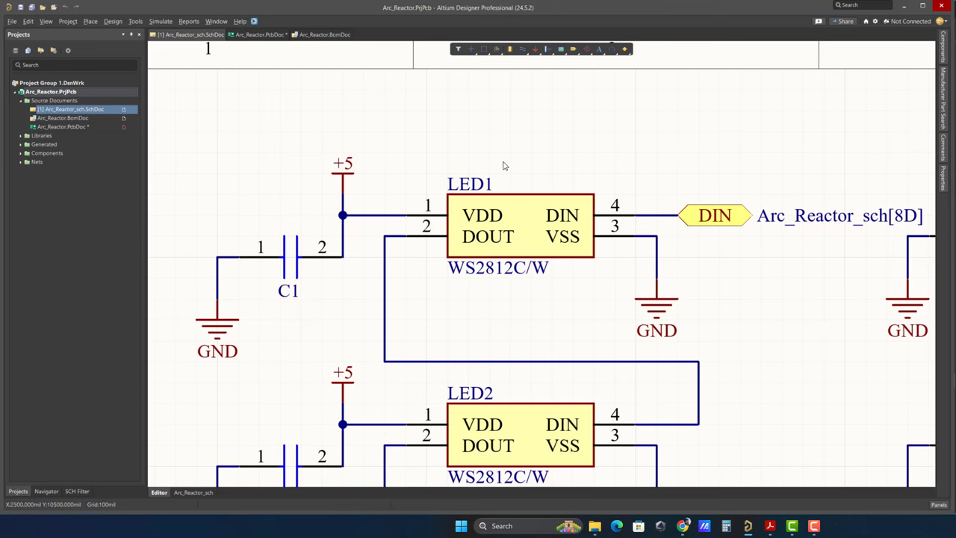
pyautogui.keyDown('ctrl'); pyautogui.doubleClick(714, 216); pyautogui.keyUp('ctrl')
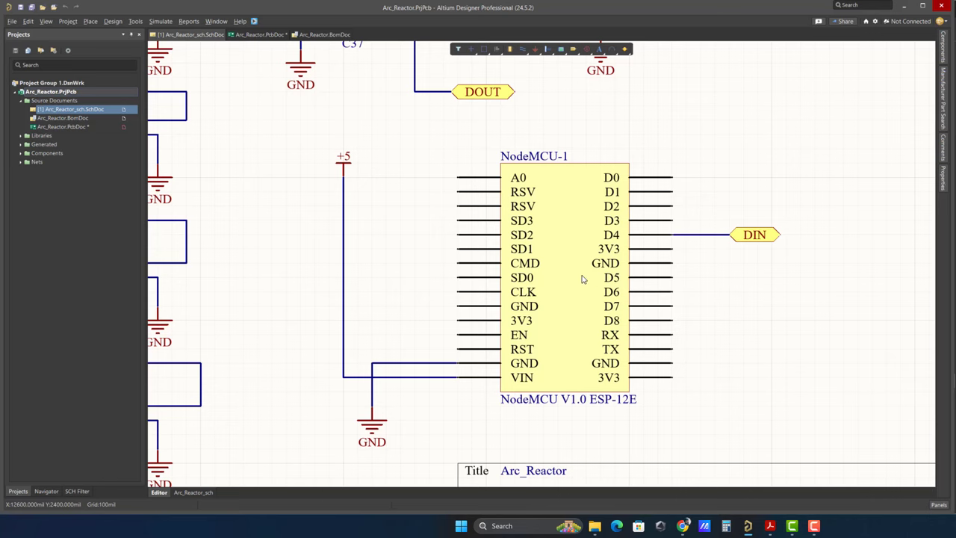
pyautogui.keyDown('ctrl'); pyautogui.scroll(-5, 590, 279); pyautogui.keyUp('ctrl')
pyautogui.keyDown('ctrl'); pyautogui.scroll(8, 473, 249); pyautogui.keyUp('ctrl')
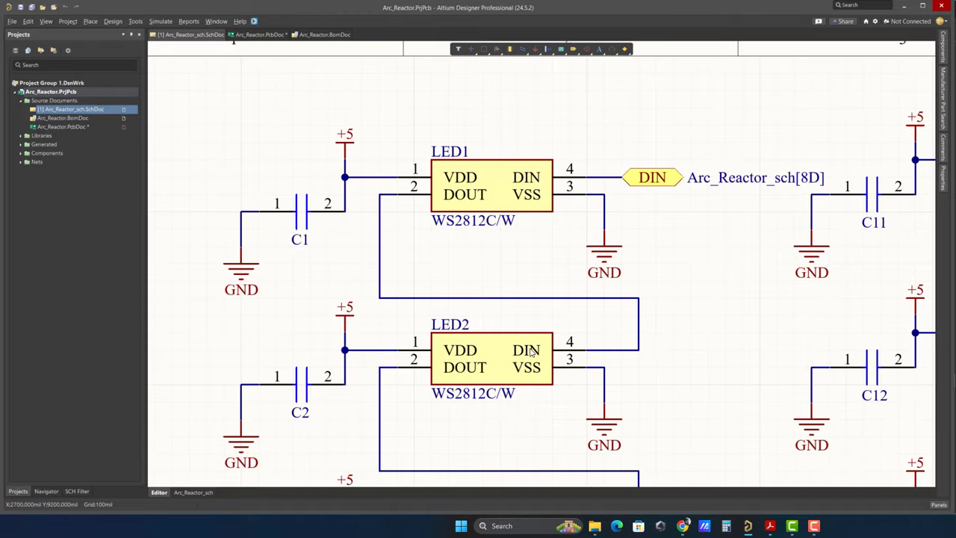
pyautogui.keyDown('ctrl'); pyautogui.scroll(-5, 528, 349); pyautogui.keyUp('ctrl')
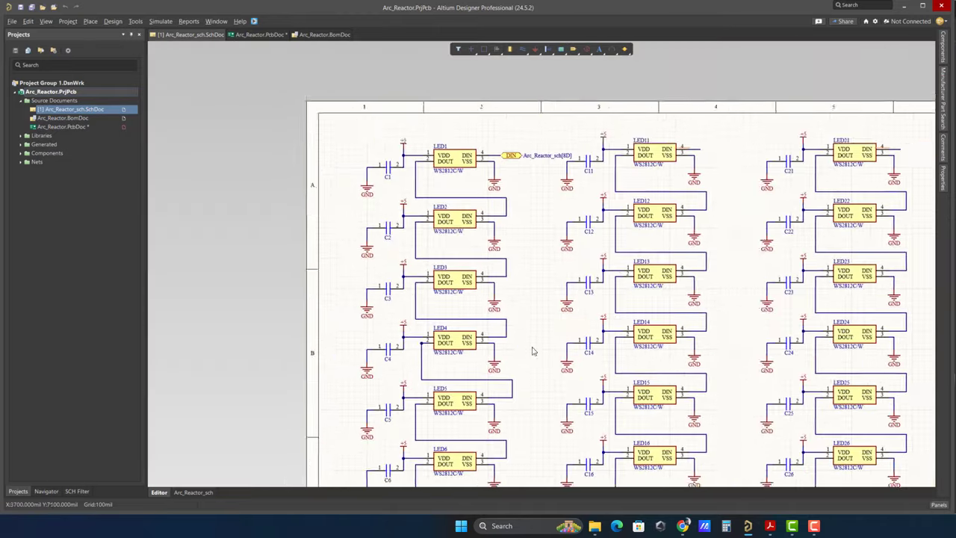
# Step: Zoom out to show the whole Arc_Reactor schematic sheet with its four LED columns
pyautogui.keyDown('ctrl'); pyautogui.scroll(-4, 428, 269); pyautogui.keyUp('ctrl')
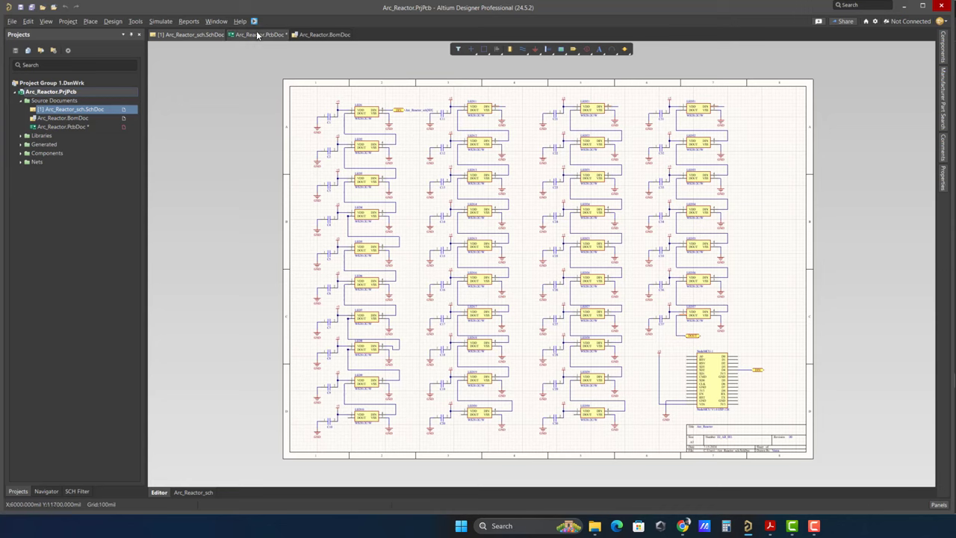
# Step: Open the Arc_Reactor PCB, zoom near LED1/LED17, and flip the board to its bottom side
pyautogui.click(258, 35)
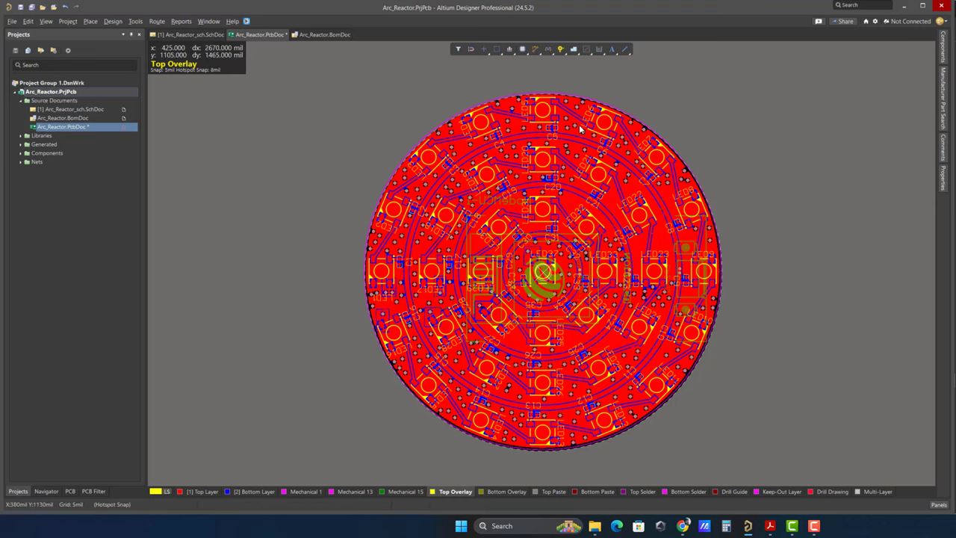
pyautogui.keyDown('ctrl'); pyautogui.scroll(8, 395, 275); pyautogui.keyUp('ctrl')
pyautogui.keyDown('ctrl'); pyautogui.scroll(2, 394, 283); pyautogui.keyUp('ctrl')
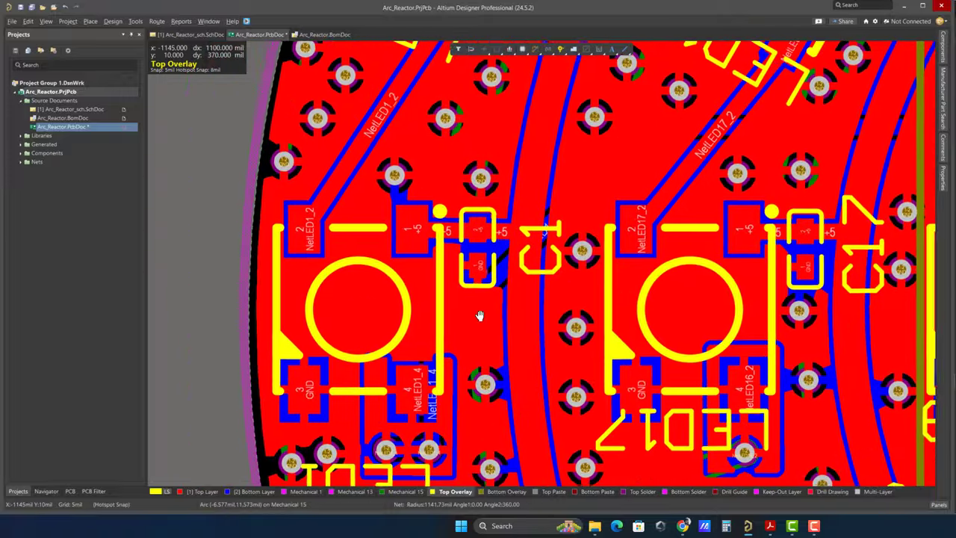
pyautogui.keyDown('ctrl'); pyautogui.scroll(-2, 392, 245); pyautogui.keyUp('ctrl')
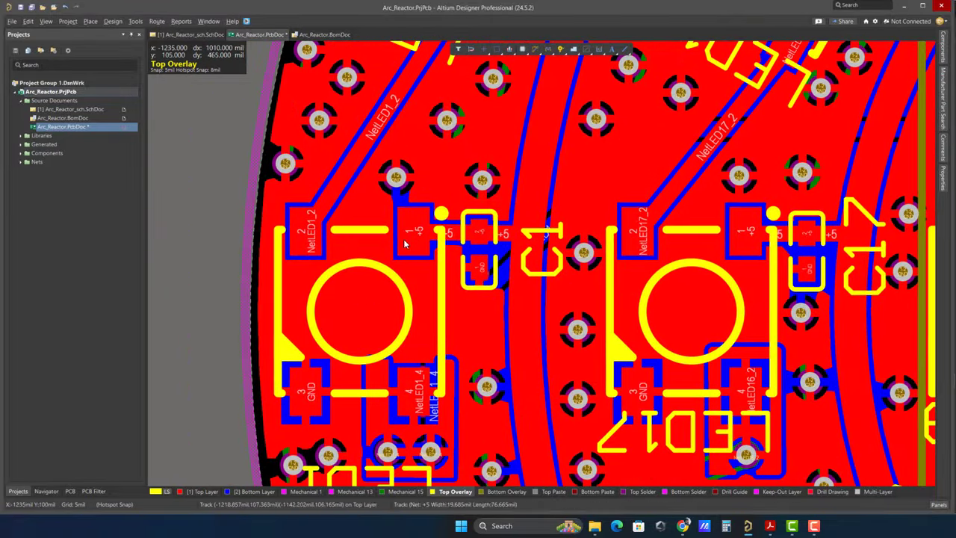
pyautogui.hotkey('ctrl', 'f')
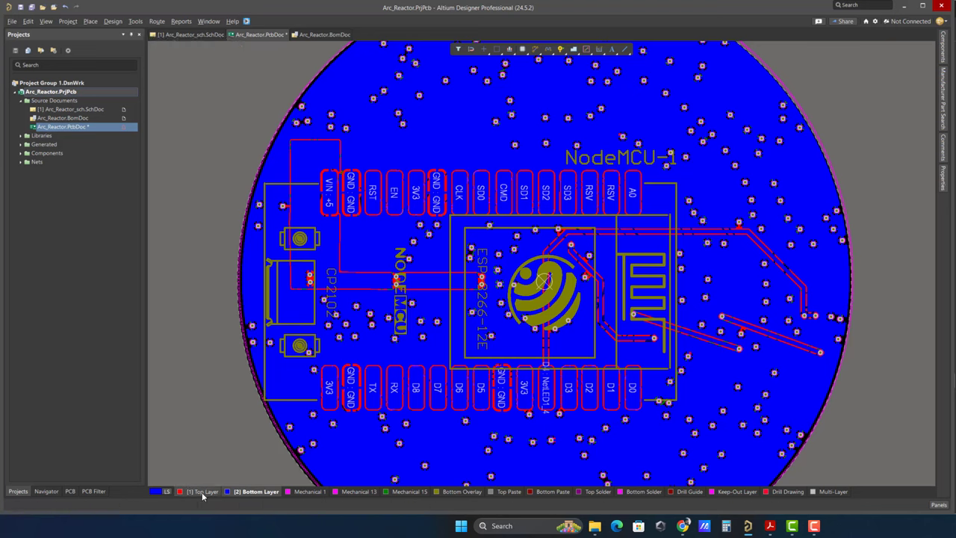
# Step: Switch between Top and Bottom copper layers while inspecting the vias
pyautogui.click(202, 492)
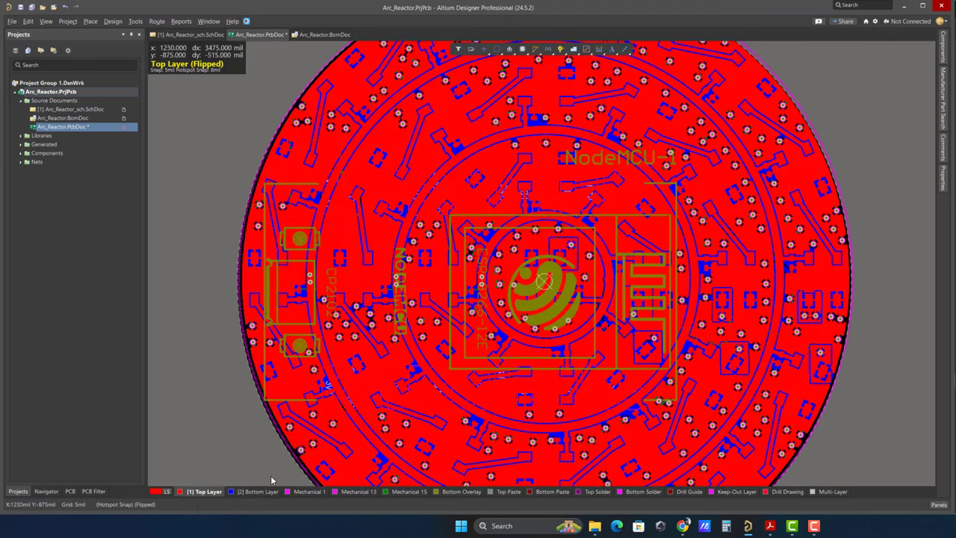
pyautogui.press('KP_Multiply')
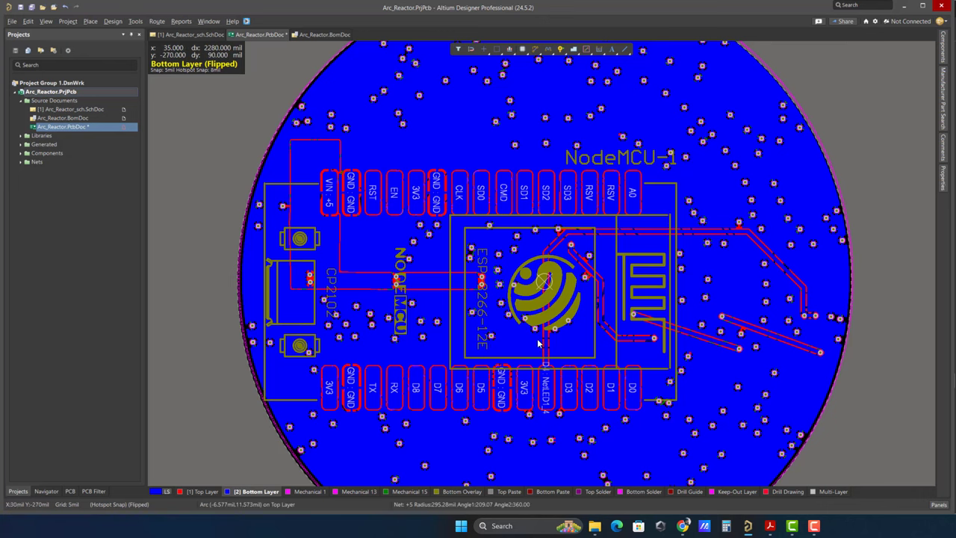
pyautogui.keyDown('ctrl'); pyautogui.scroll(-5, 523, 259); pyautogui.keyUp('ctrl')
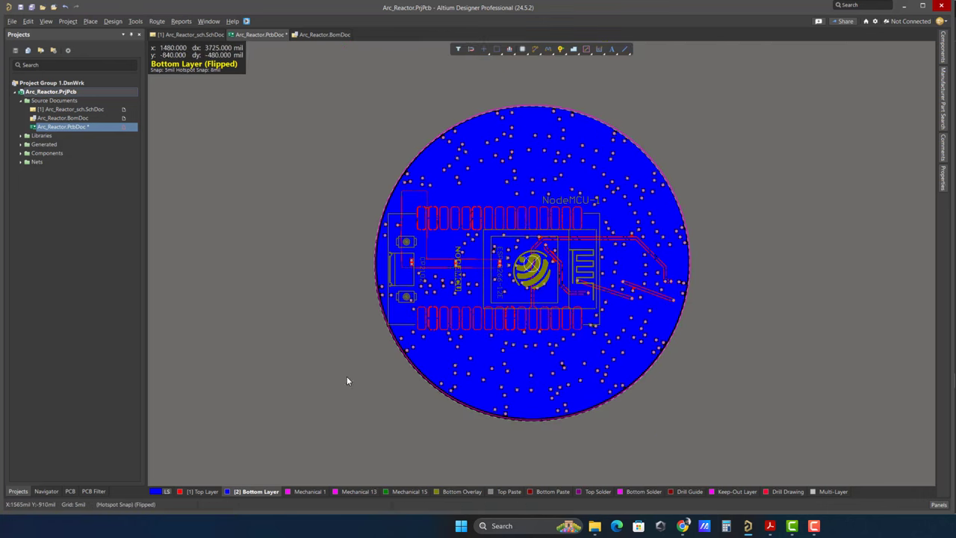
pyautogui.click(677, 199)
pyautogui.click(202, 492)
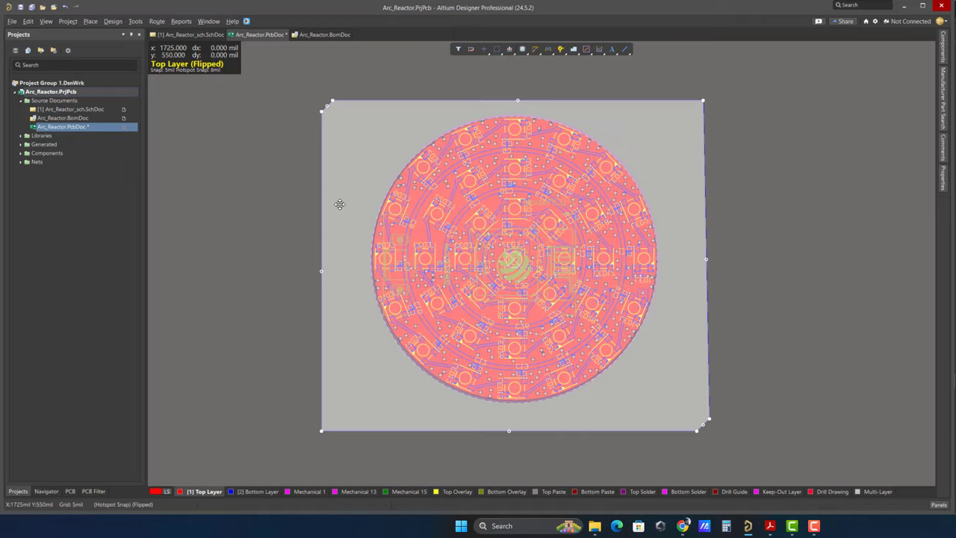
pyautogui.click(256, 491)
# Step: Flip the board back to its top side with the Top Layer active
pyautogui.keyDown('ctrl'); pyautogui.scroll(5, 443, 367); pyautogui.keyUp('ctrl')
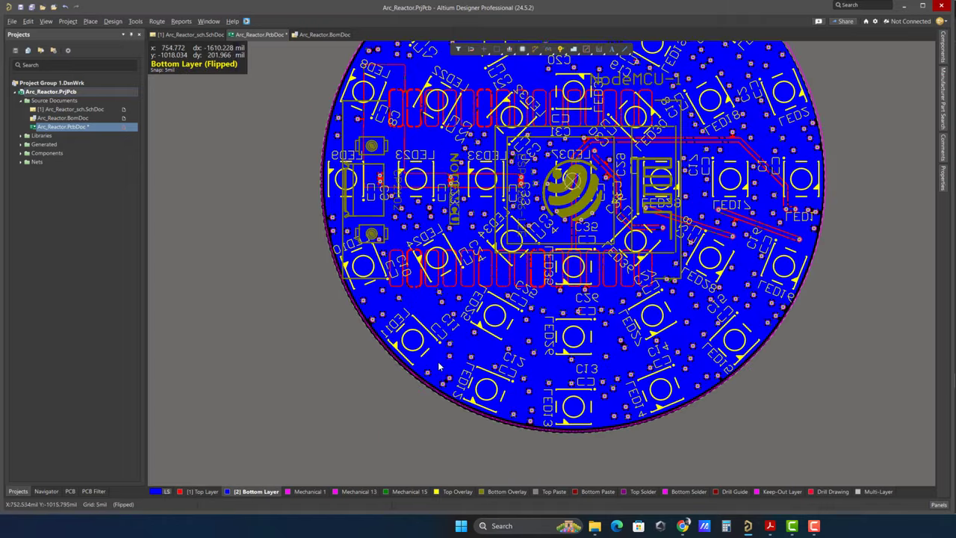
pyautogui.keyDown('ctrl'); pyautogui.scroll(1, 442, 368); pyautogui.keyUp('ctrl')
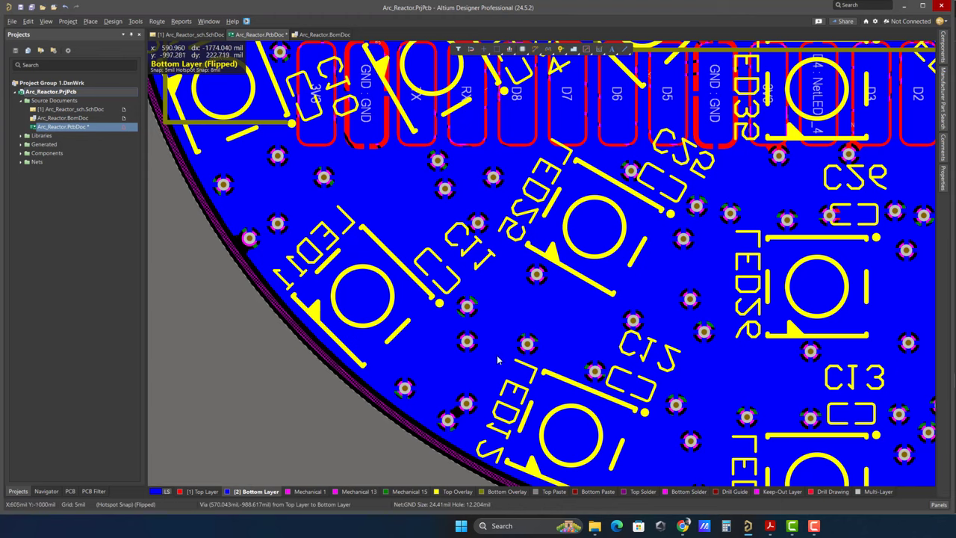
pyautogui.keyDown('ctrl'); pyautogui.scroll(-6, 534, 344); pyautogui.keyUp('ctrl')
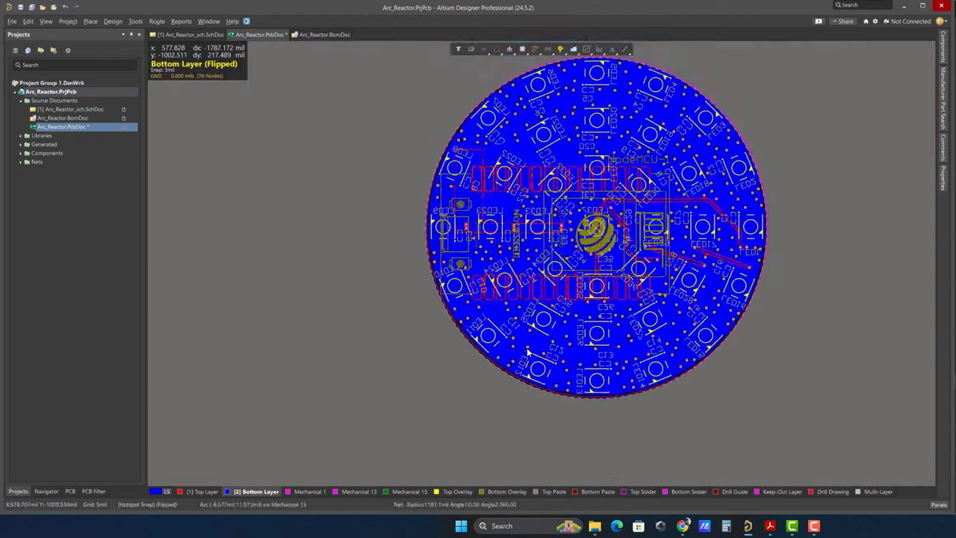
pyautogui.hotkey('ctrl', 'f')
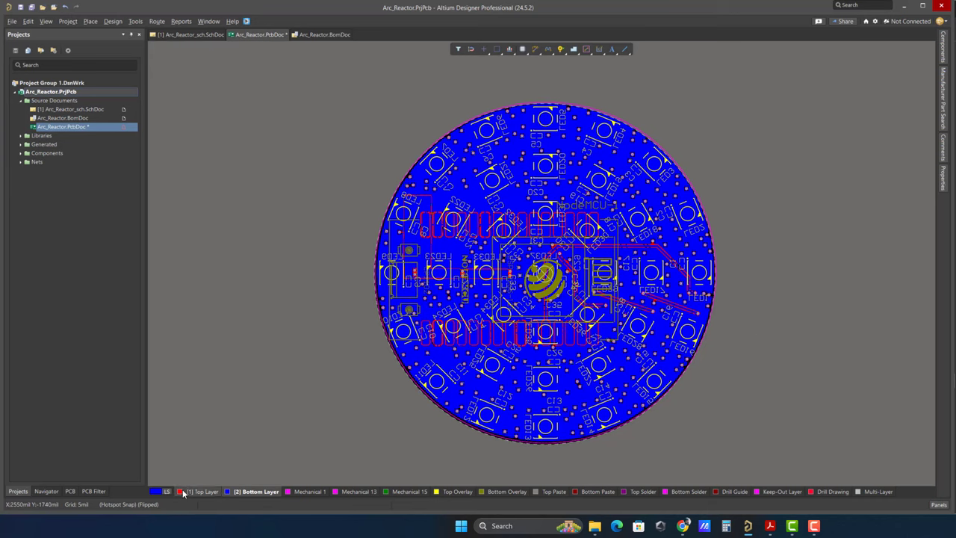
pyautogui.click(200, 490)
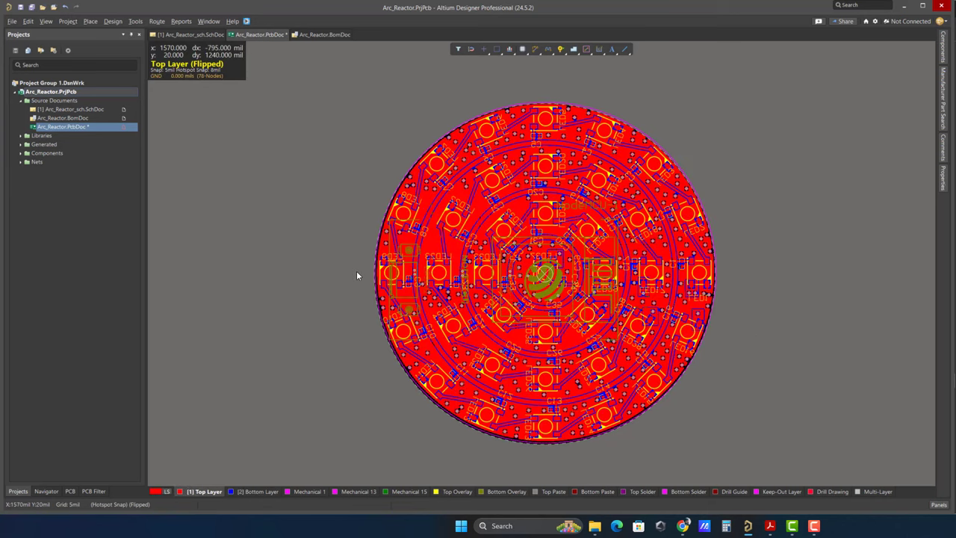
# Step: Inspect the board in 3D from both sides, then return to the Arc_Reactor schematic
pyautogui.press('3')
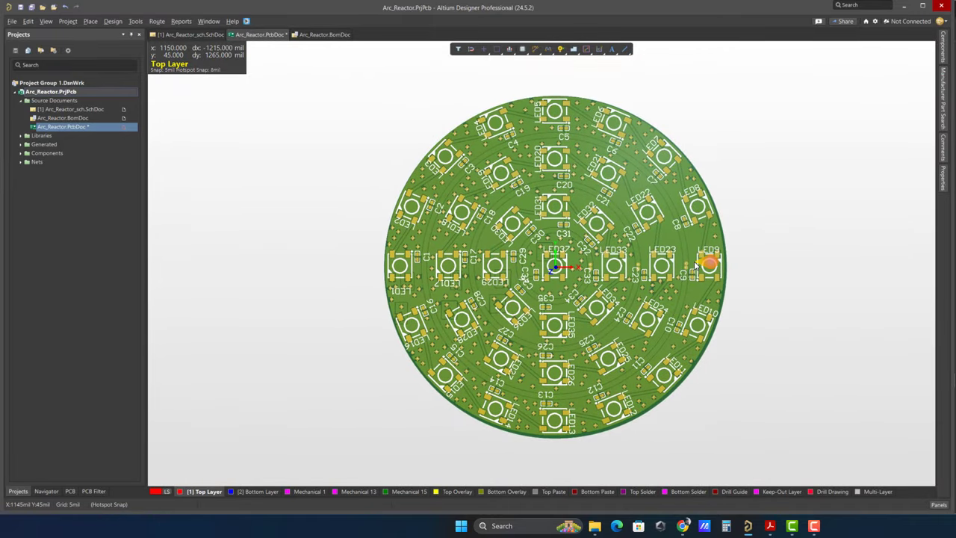
pyautogui.press('v')
pyautogui.press('b')
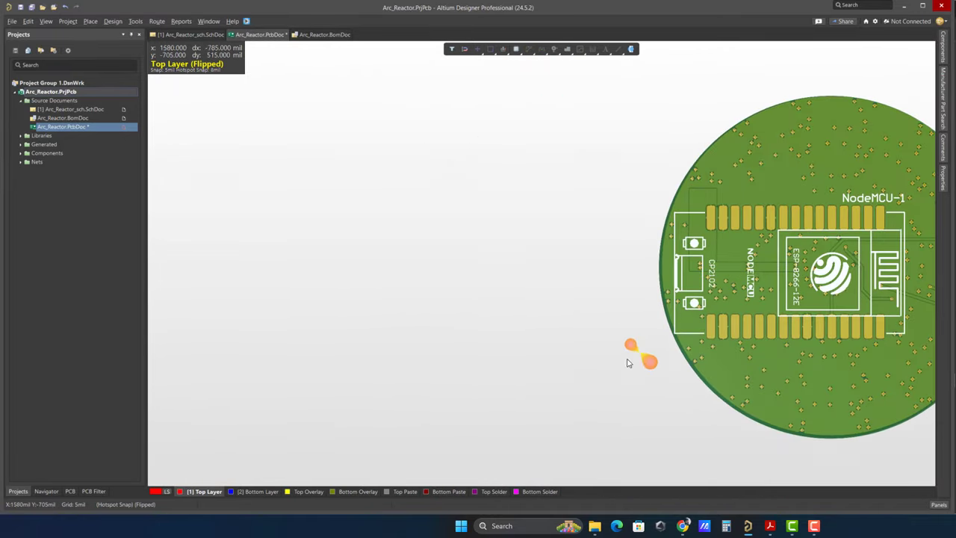
pyautogui.moveTo(629, 359); pyautogui.dragTo(346, 352, button='right')
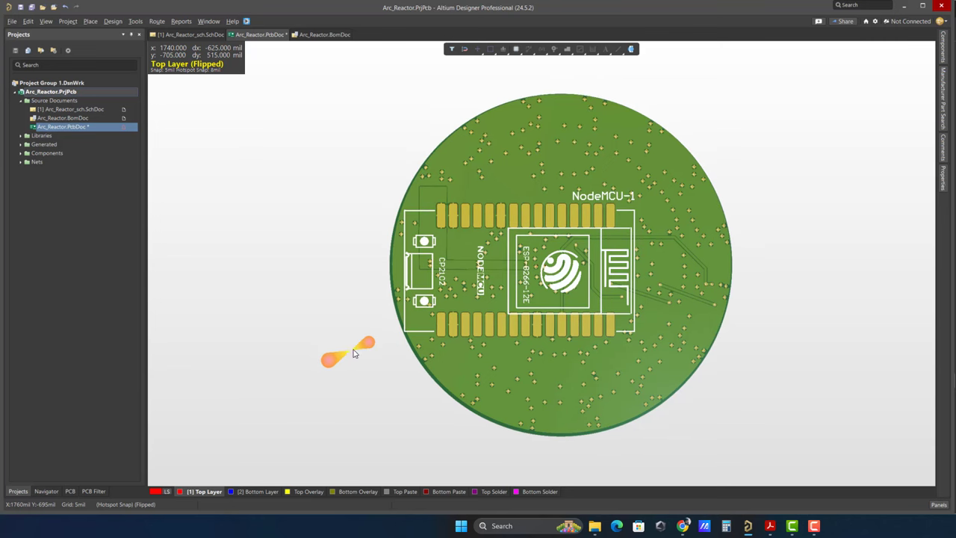
pyautogui.press('v')
pyautogui.press('b')
pyautogui.moveTo(707, 309); pyautogui.dragTo(356, 299, button='right')
pyautogui.hotkey('ctrl', 'Tab')
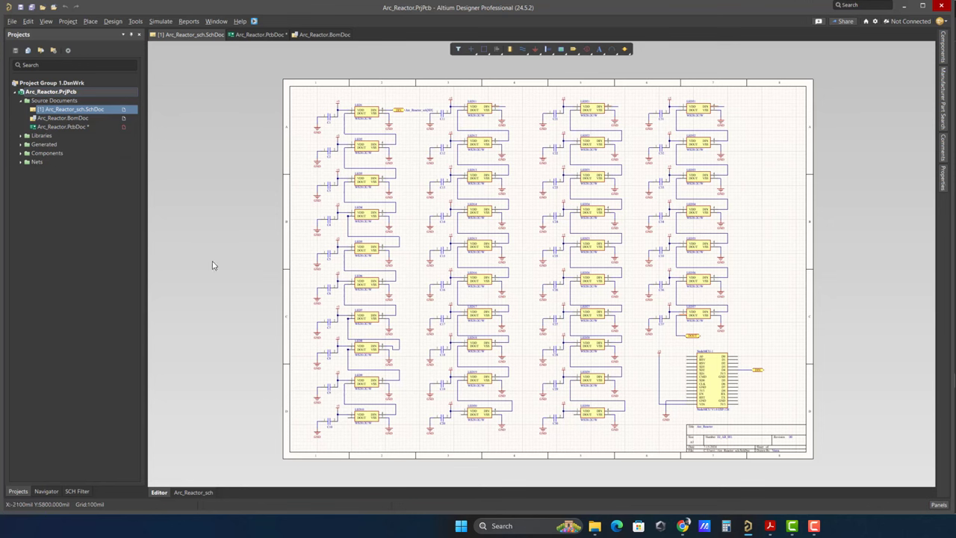
# Step: Register the Arc_Reactor project in the Electronics Innovation Altium 365 workspace
pyautogui.moveTo(212, 263); pyautogui.dragTo(202, 265, button='right')
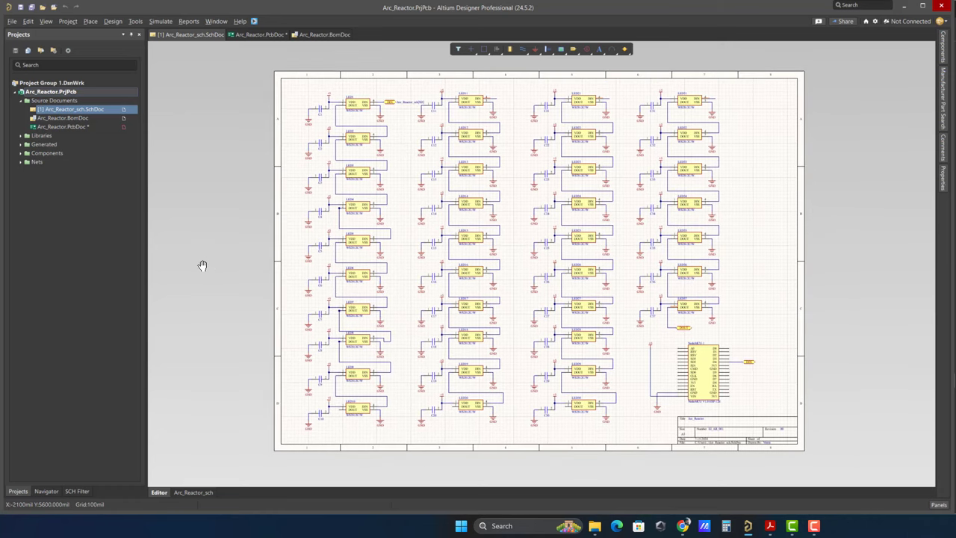
pyautogui.moveTo(202, 265); pyautogui.dragTo(196, 265, button='right')
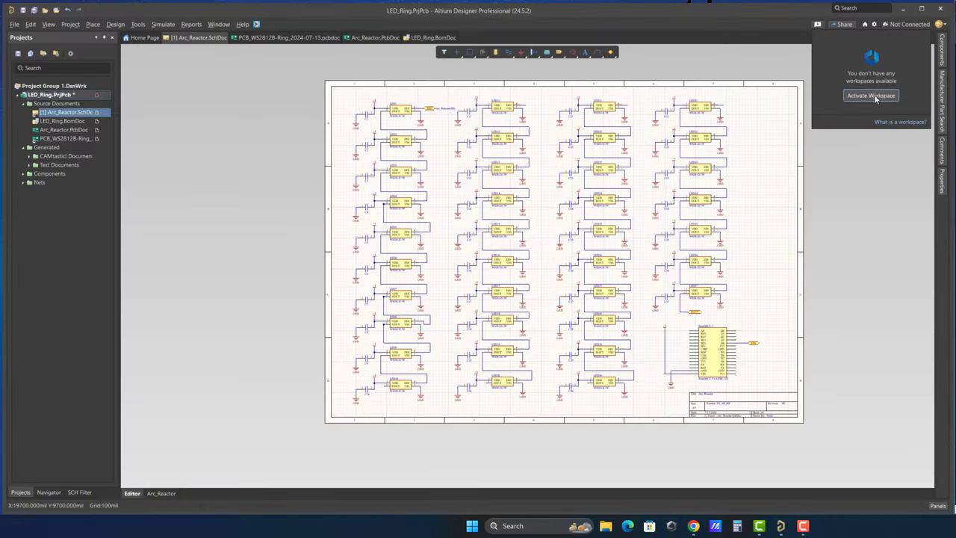
pyautogui.click(871, 96)
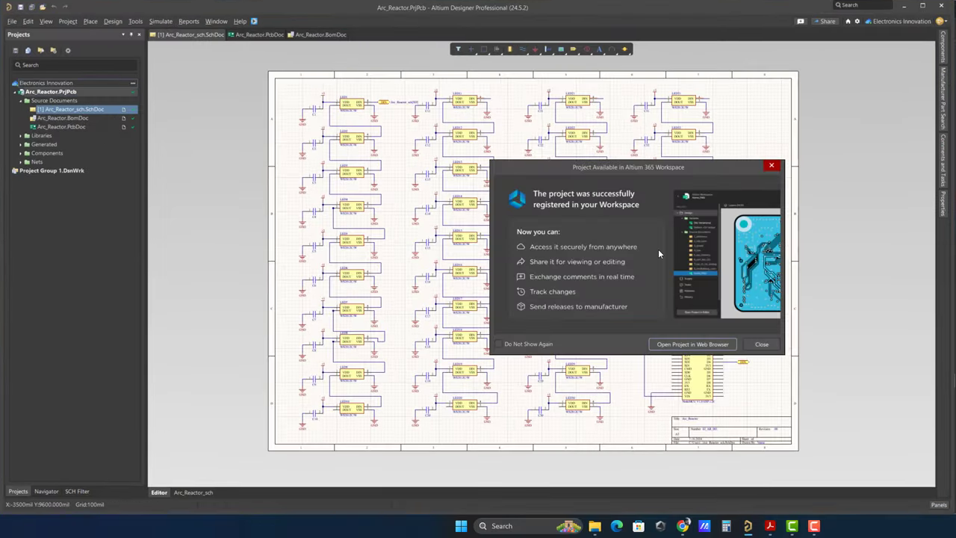
# Step: Open the project in the browser and share it view-only with an external e-mail address
pyautogui.click(692, 344)
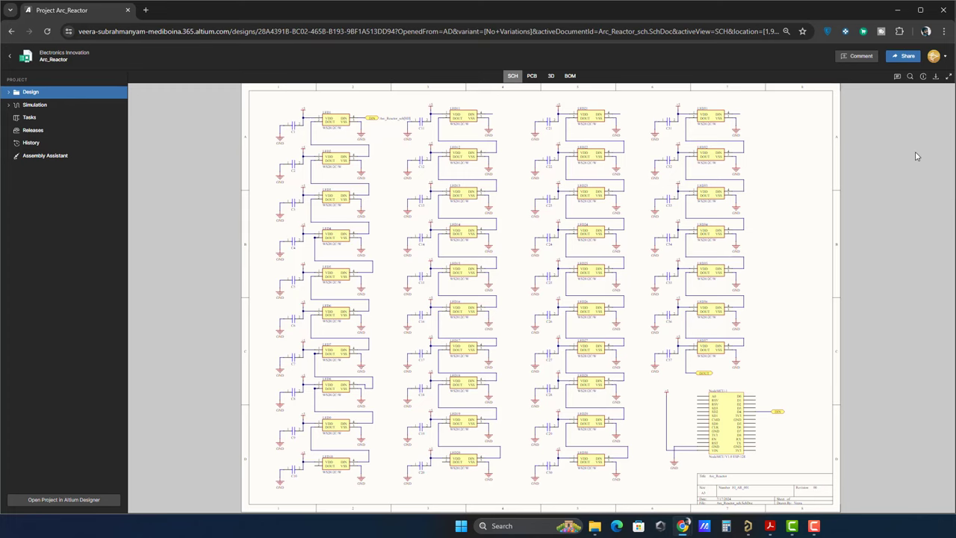
pyautogui.click(905, 57)
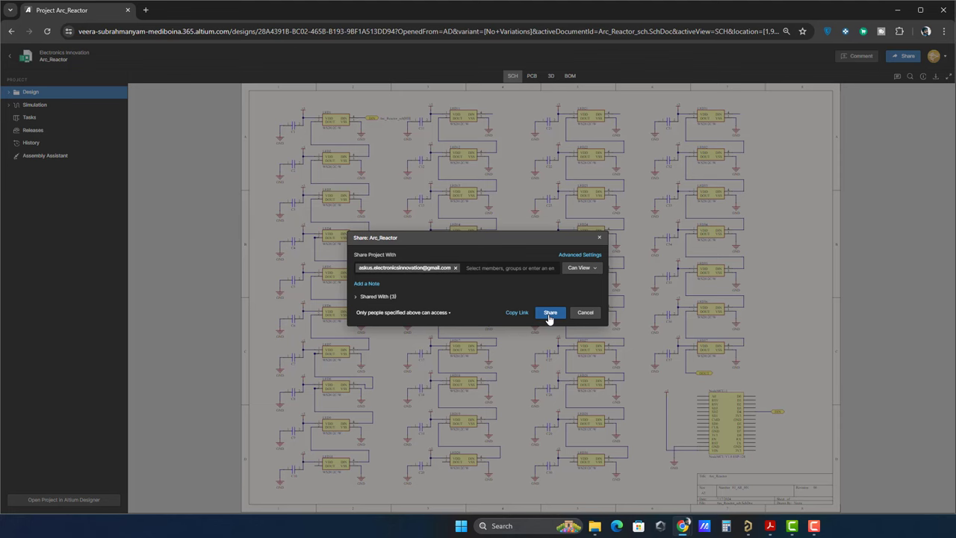
pyautogui.click(549, 316)
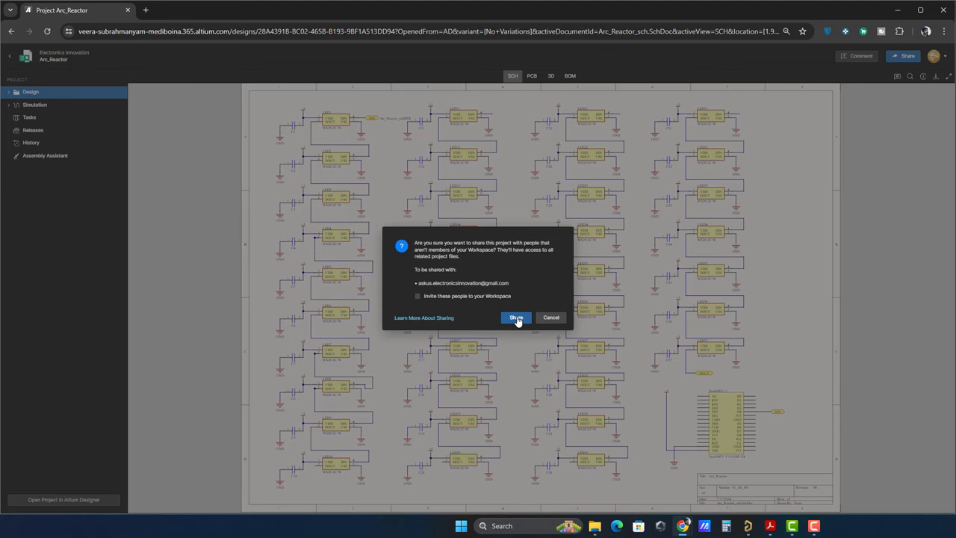
pyautogui.click(516, 318)
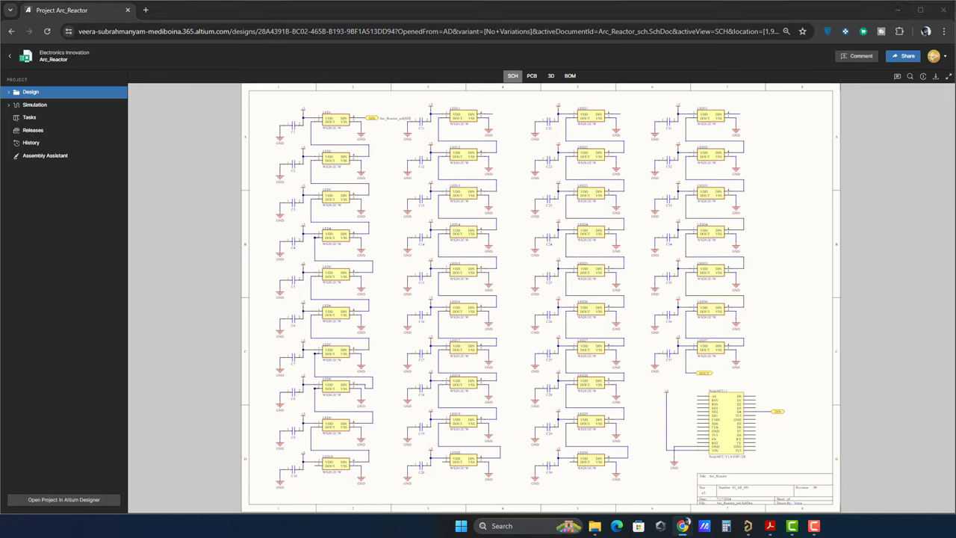
pyautogui.click(4, 159)
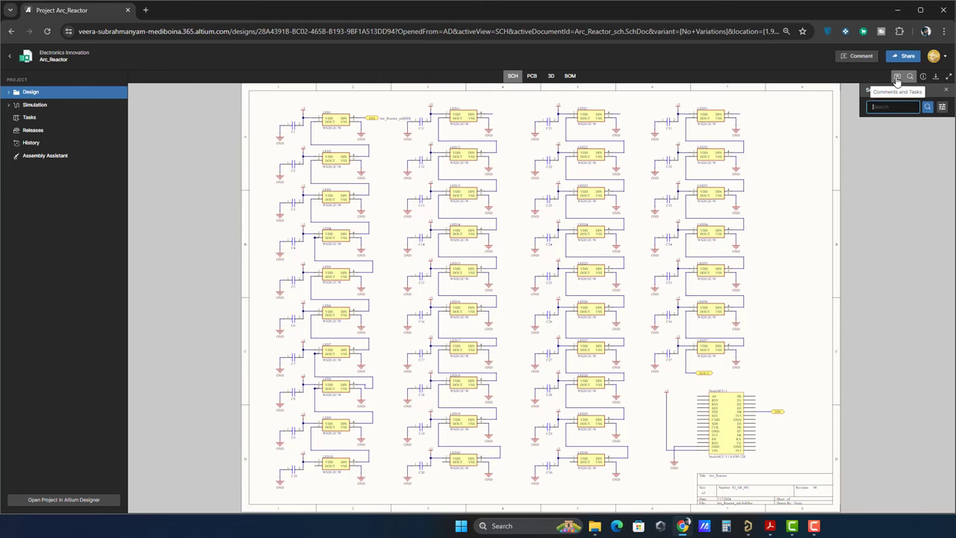
# Step: Show the Comments and Tasks panel with the C36/C37 interference and logo-placement comments
pyautogui.click(898, 77)
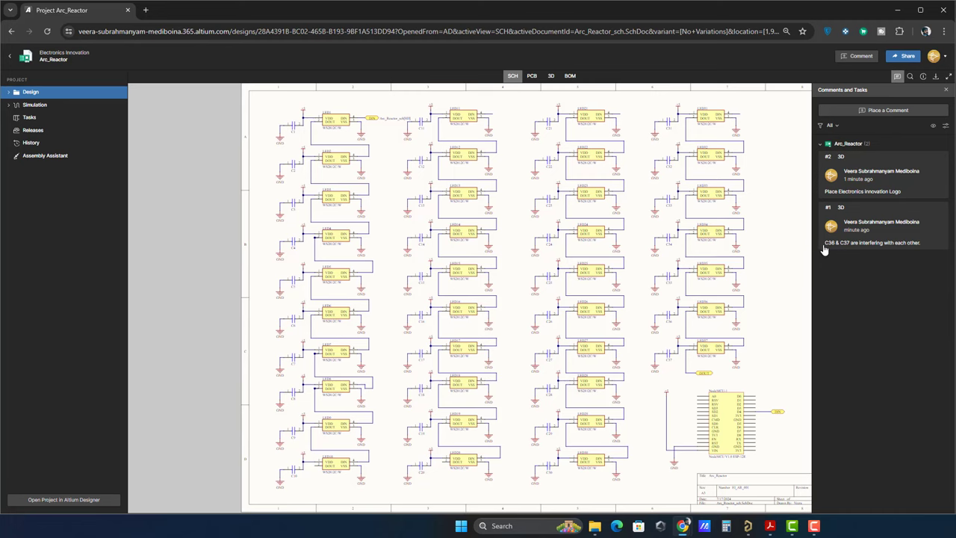
# Step: Jump to comment #1's pin on the 3D board and zoom around C36/C37
pyautogui.click(905, 243)
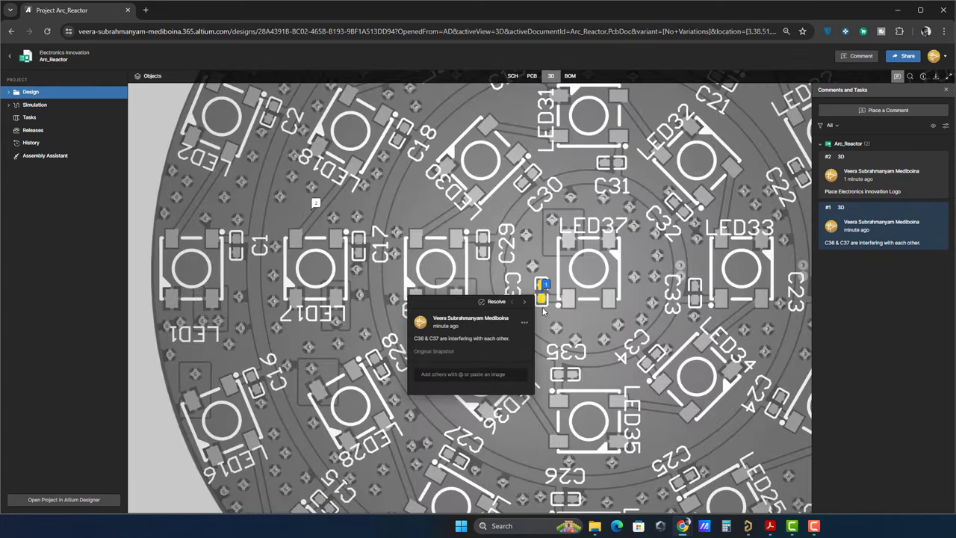
pyautogui.scroll(5, 543, 306)
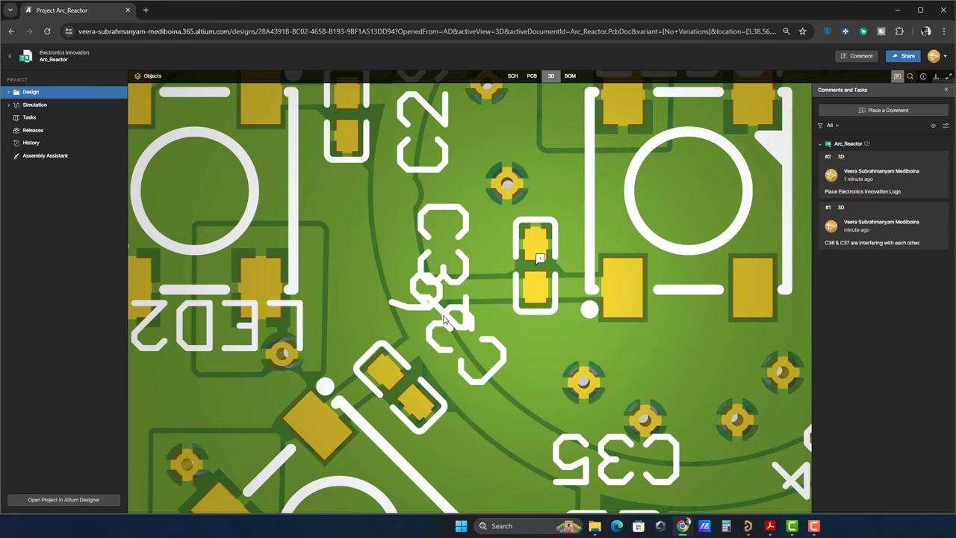
pyautogui.scroll(-4, 444, 319)
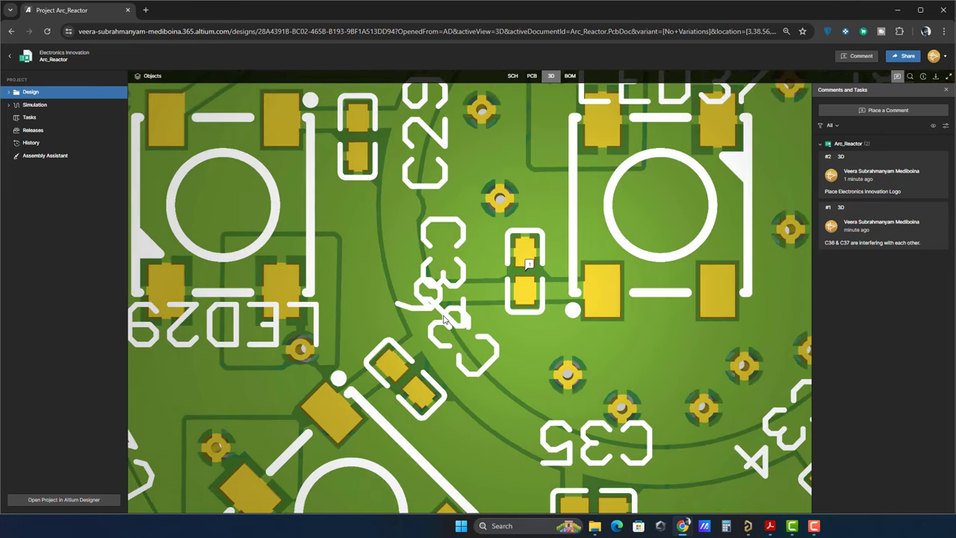
pyautogui.scroll(-4, 445, 319)
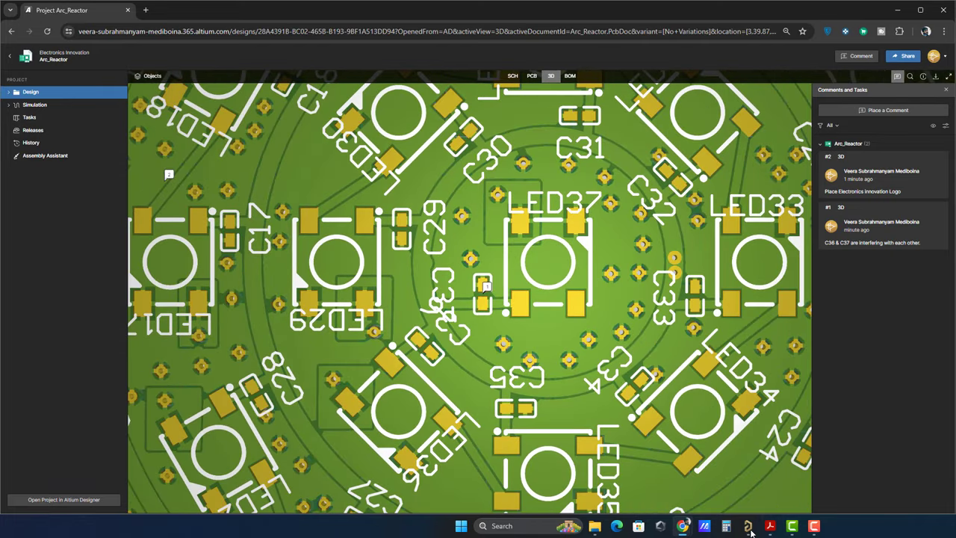
# Step: Return to the Arc_Reactor PCB layout in Altium Designer and unflip it with V,B
pyautogui.click(749, 527)
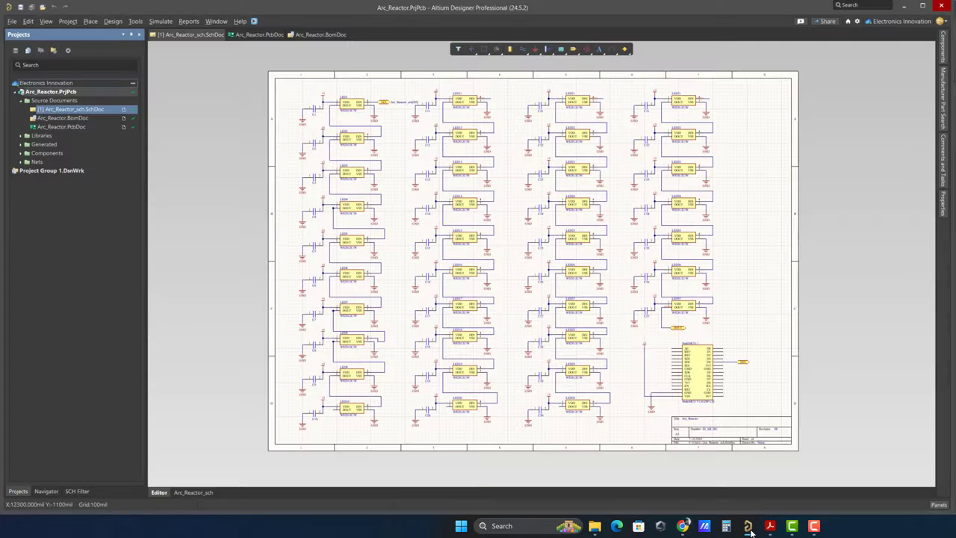
pyautogui.click(273, 36)
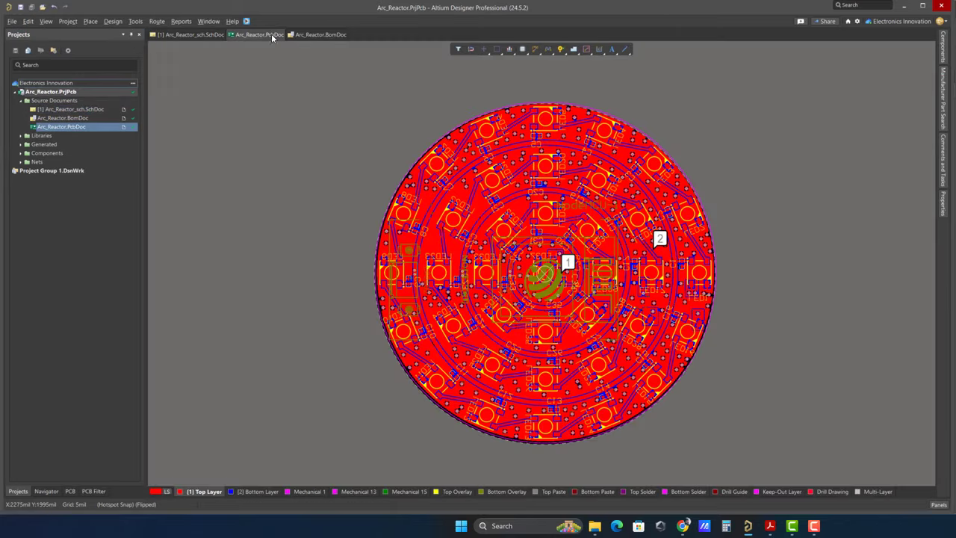
pyautogui.keyDown('ctrl'); pyautogui.scroll(2, 520, 312); pyautogui.keyUp('ctrl')
pyautogui.keyDown('ctrl'); pyautogui.scroll(4, 521, 312); pyautogui.keyUp('ctrl')
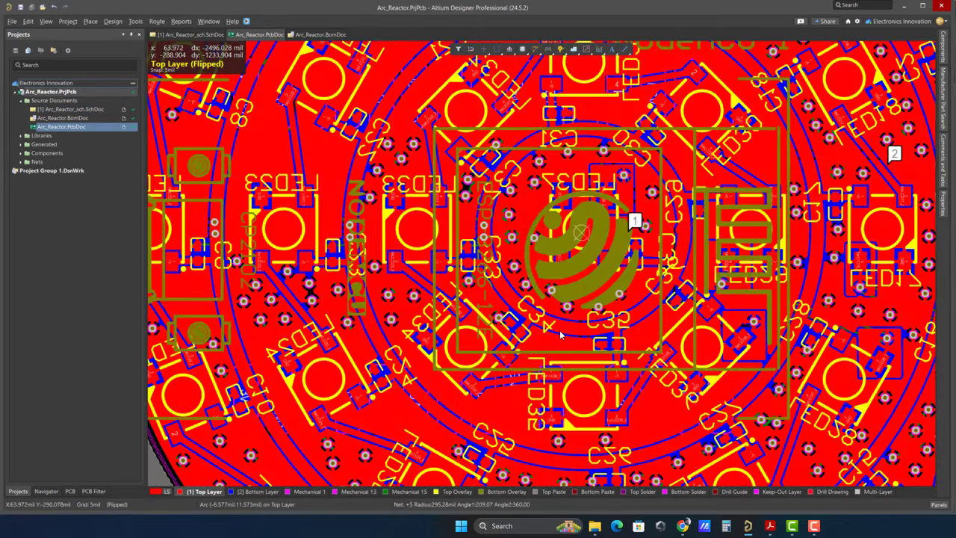
pyautogui.keyDown('ctrl'); pyautogui.scroll(-4, 559, 334); pyautogui.keyUp('ctrl')
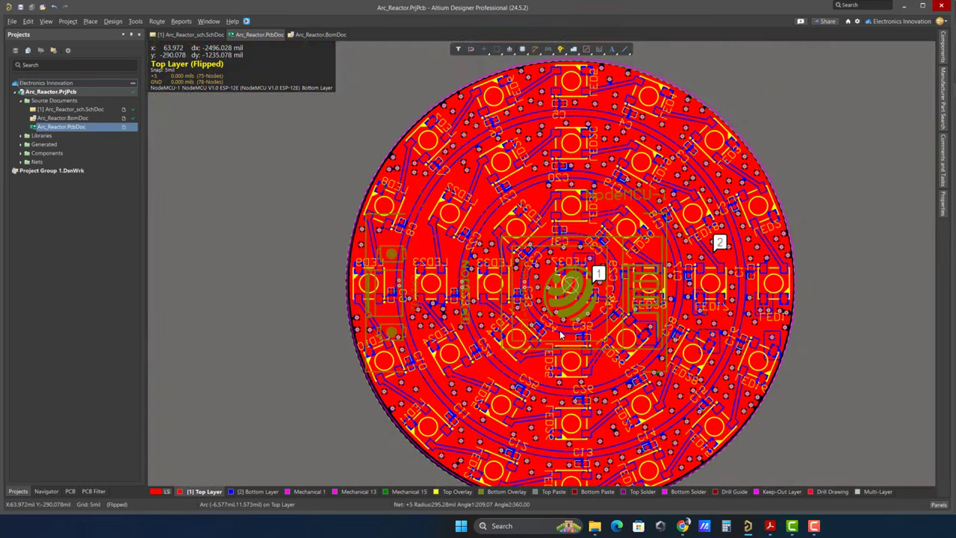
pyautogui.press('v')
pyautogui.press('b')
# Step: Rotate the C37 designator and move it beside its pads, clear of C36
pyautogui.keyDown('ctrl'); pyautogui.scroll(8, 521, 310); pyautogui.keyUp('ctrl')
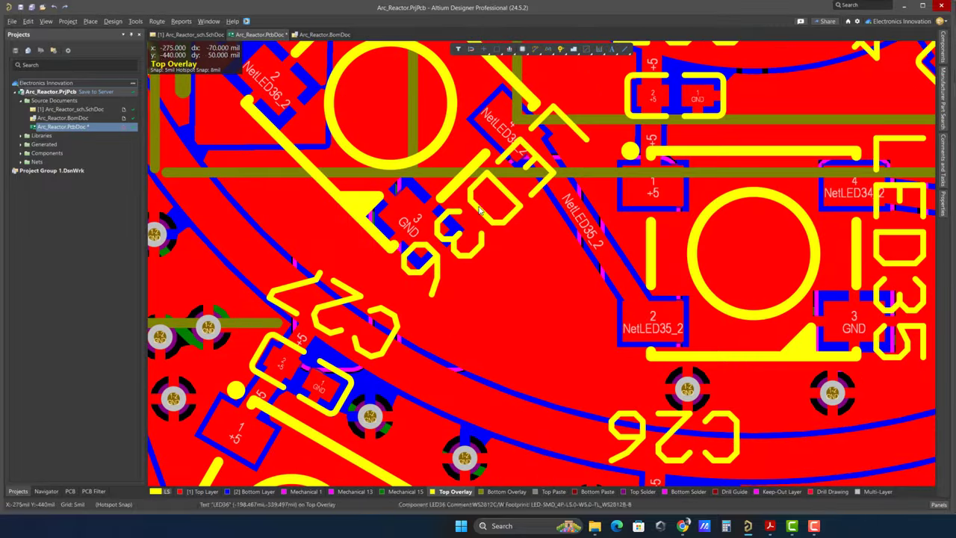
pyautogui.keyDown('ctrl'); pyautogui.scroll(-3, 480, 212); pyautogui.keyUp('ctrl')
pyautogui.keyDown('ctrl'); pyautogui.scroll(4, 523, 212); pyautogui.keyUp('ctrl')
pyautogui.click(532, 211)
pyautogui.press('space')
pyautogui.moveTo(532, 211); pyautogui.dragTo(499, 239)
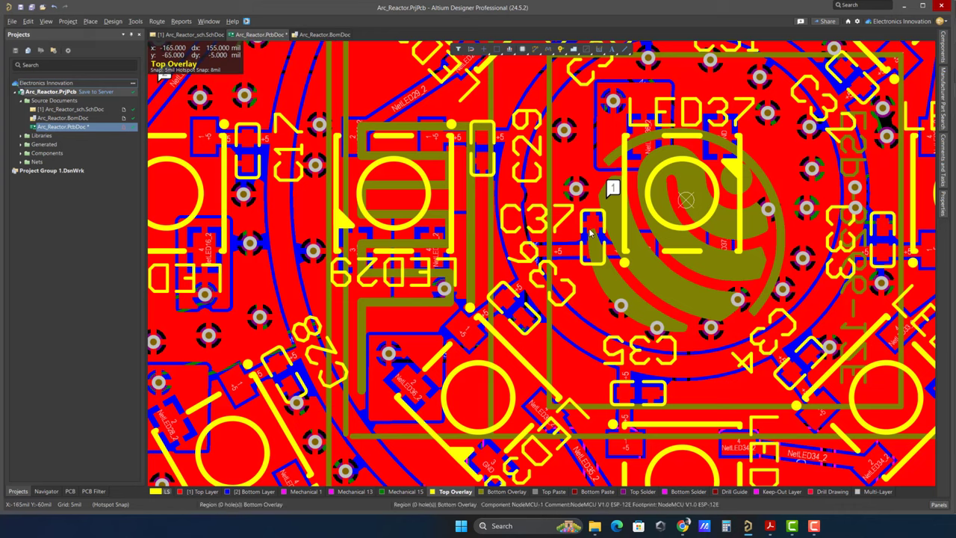
pyautogui.keyDown('ctrl'); pyautogui.scroll(-5, 561, 249); pyautogui.keyUp('ctrl')
# Step: Fit the board, resolve the C36 & C37 comment, and read the logo comment
pyautogui.hotkey('ctrl', 'pagedown')
pyautogui.press('KP_Add')
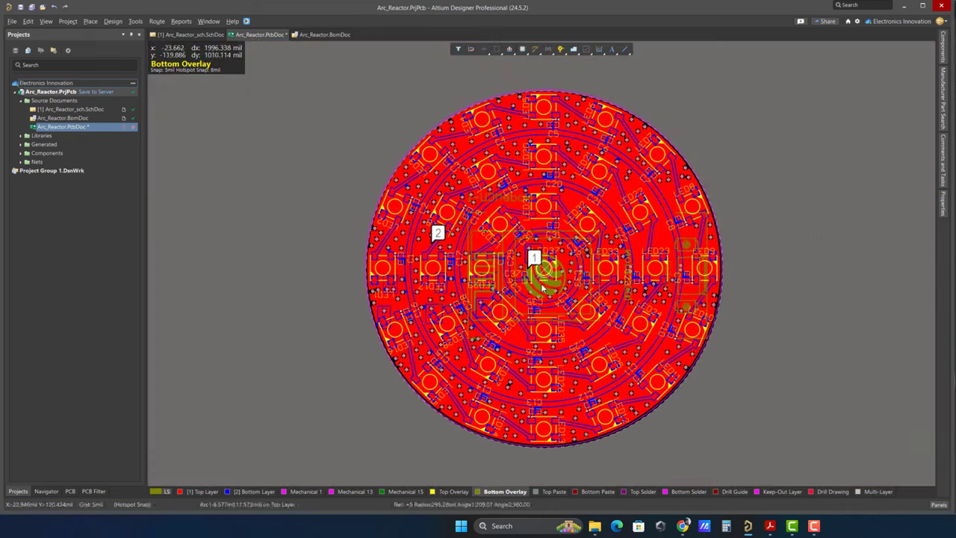
pyautogui.click(535, 258)
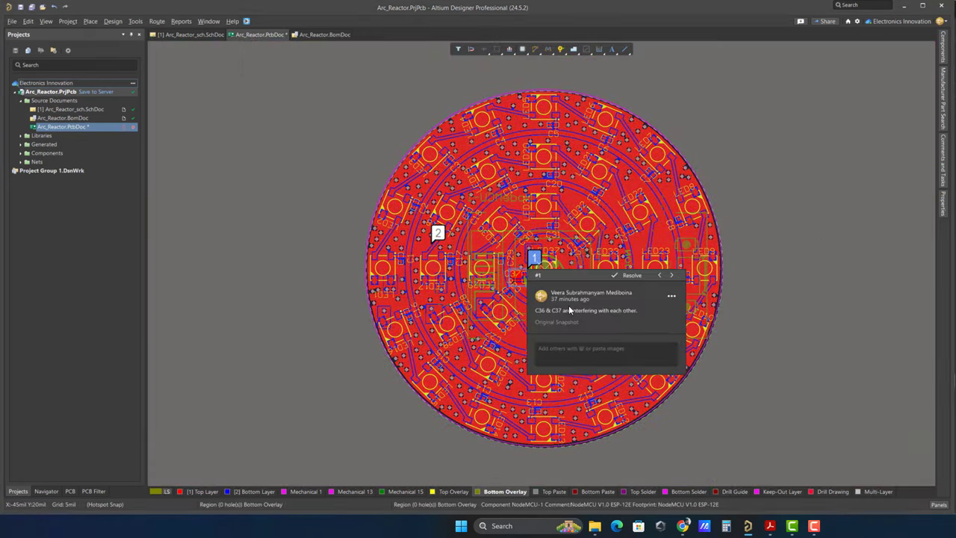
pyautogui.click(632, 274)
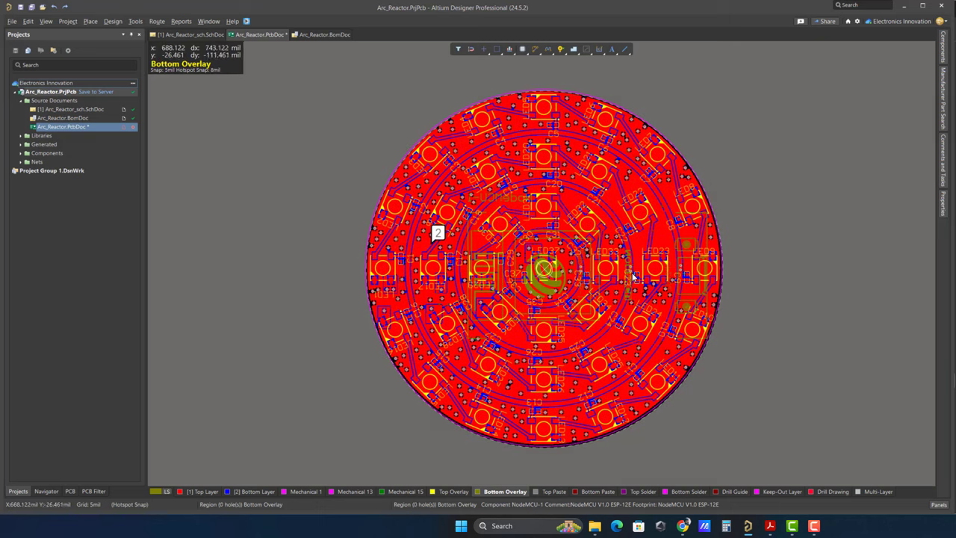
pyautogui.click(437, 233)
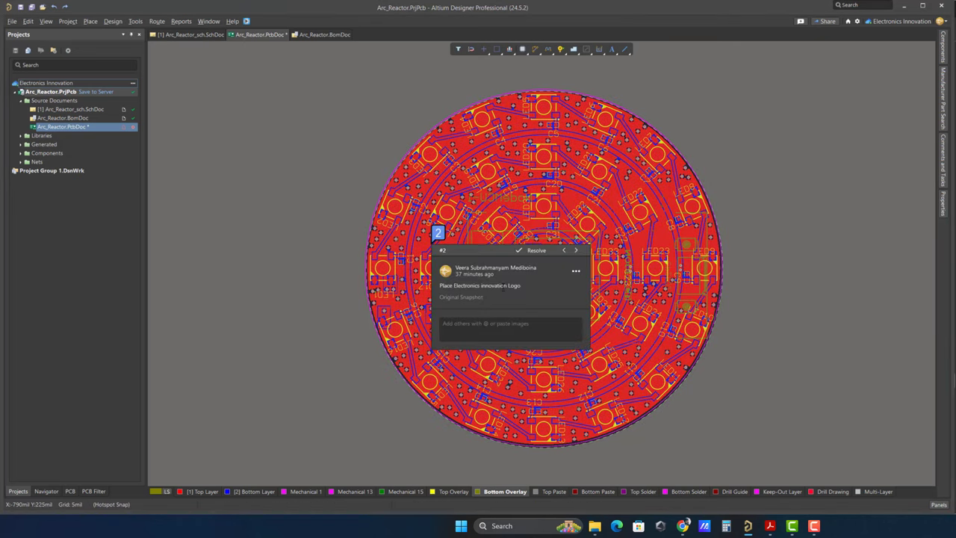
pyautogui.click(289, 338)
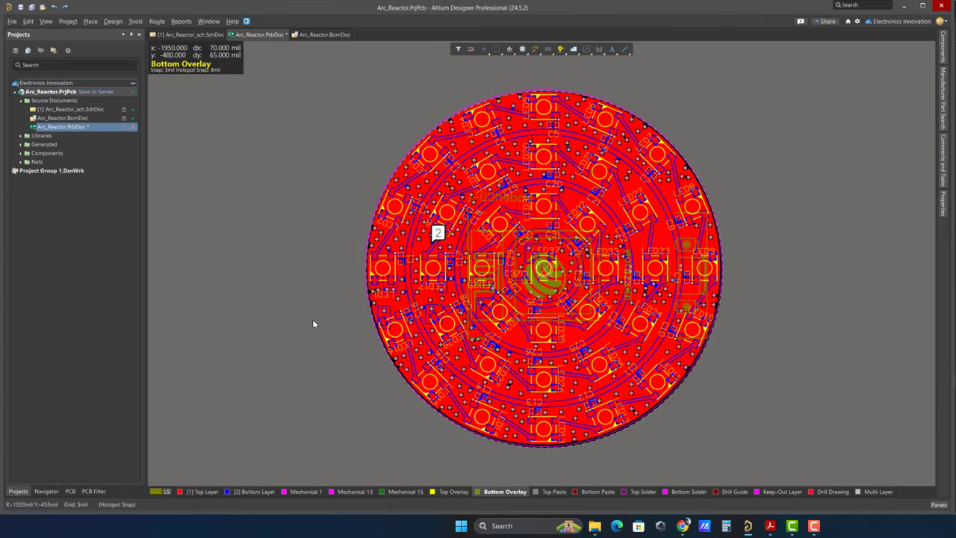
# Step: Hide the Top Layer and Top Overlay, and make Bottom Overlay the active layer
pyautogui.rightClick(206, 490)
pyautogui.click(224, 345)
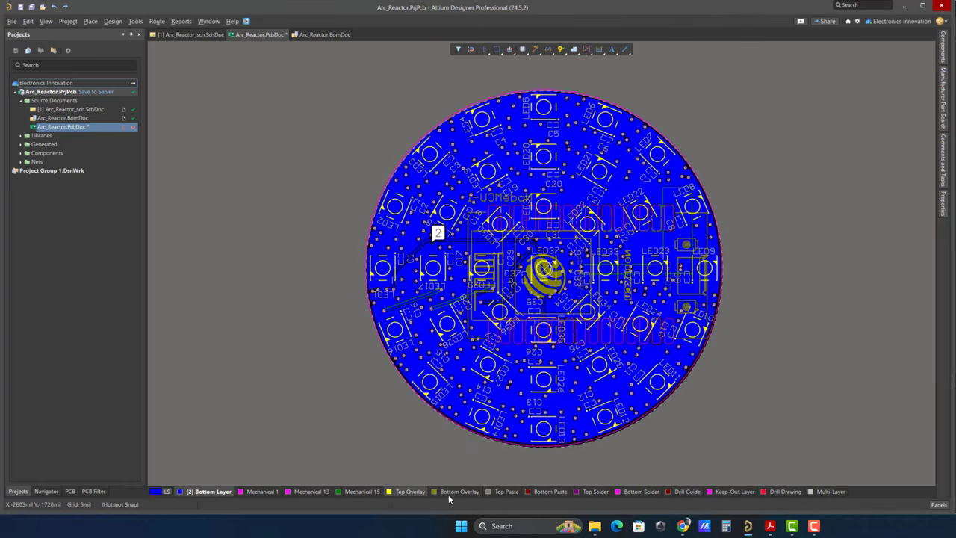
pyautogui.click(401, 492)
pyautogui.rightClick(401, 492)
pyautogui.click(425, 338)
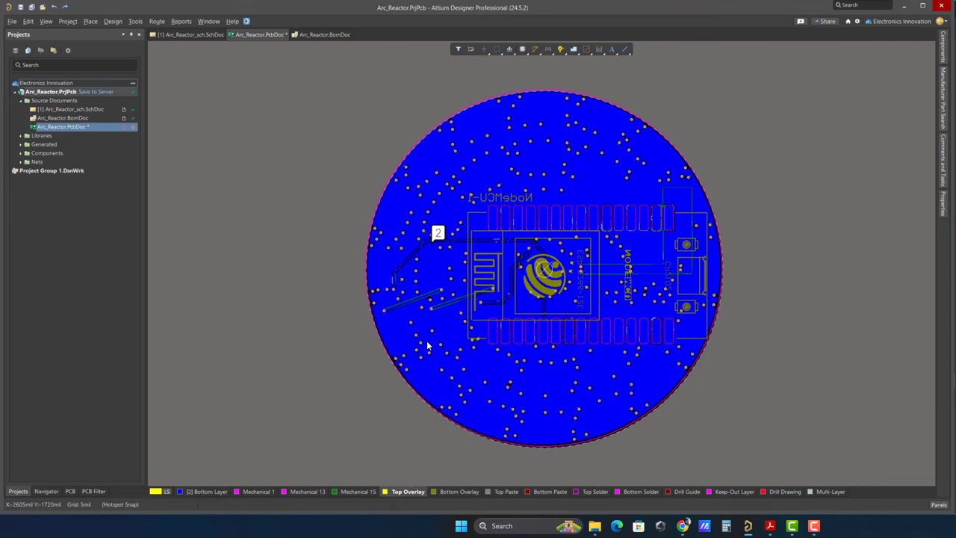
pyautogui.click(418, 492)
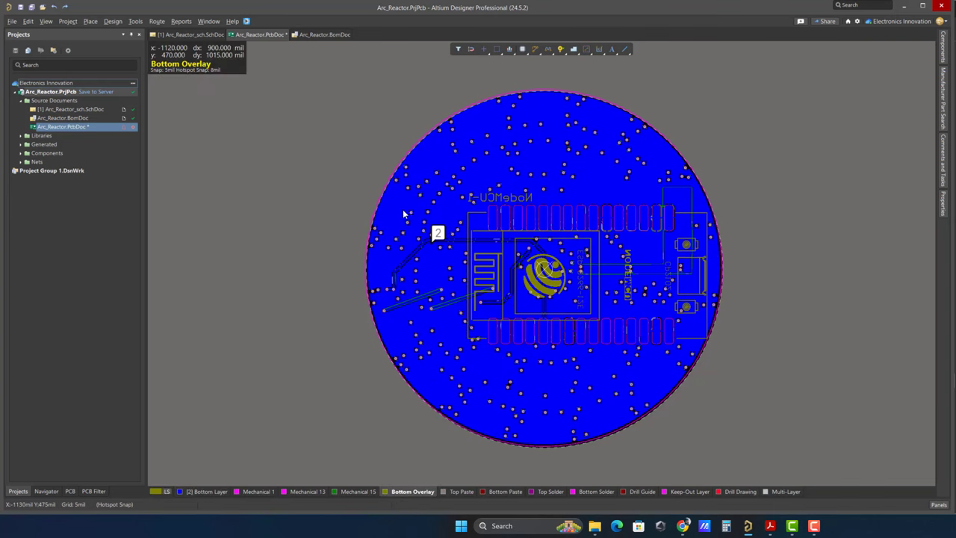
# Step: Place a graphic on the Bottom Overlay, marking out the logo rectangle
pyautogui.click(91, 21)
pyautogui.click(130, 197)
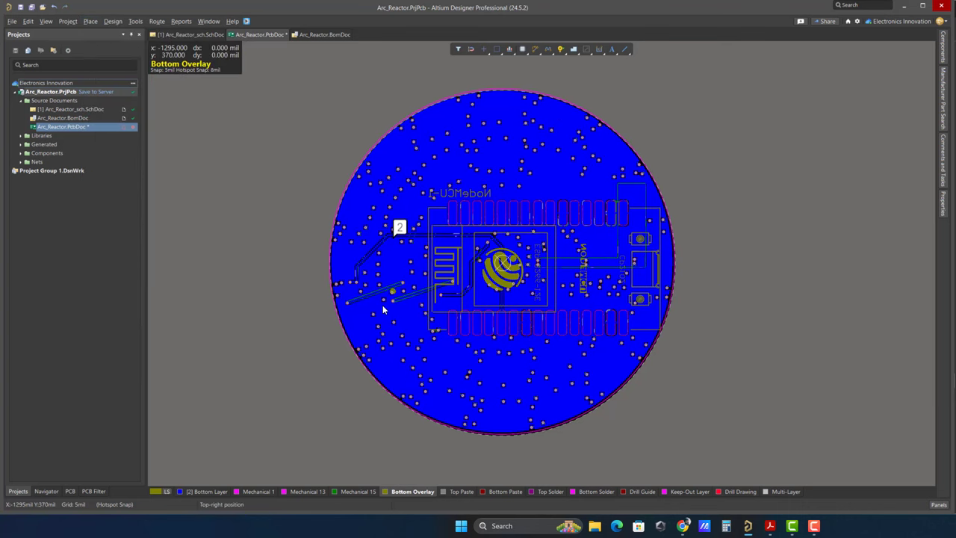
pyautogui.click(345, 220)
# Step: Import Blue_White180 Flip.png as the logo image at 300 DPI quality
pyautogui.click(422, 317)
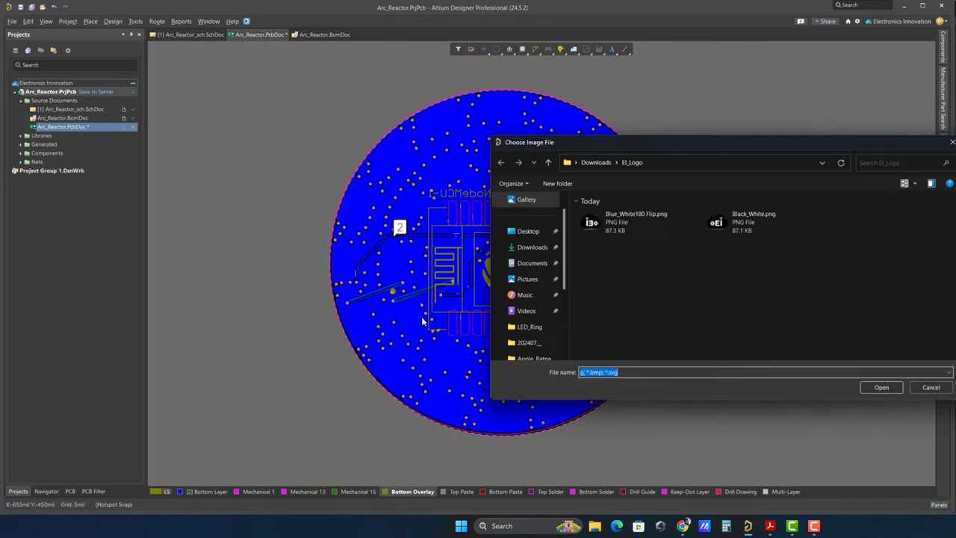
pyautogui.click(648, 220)
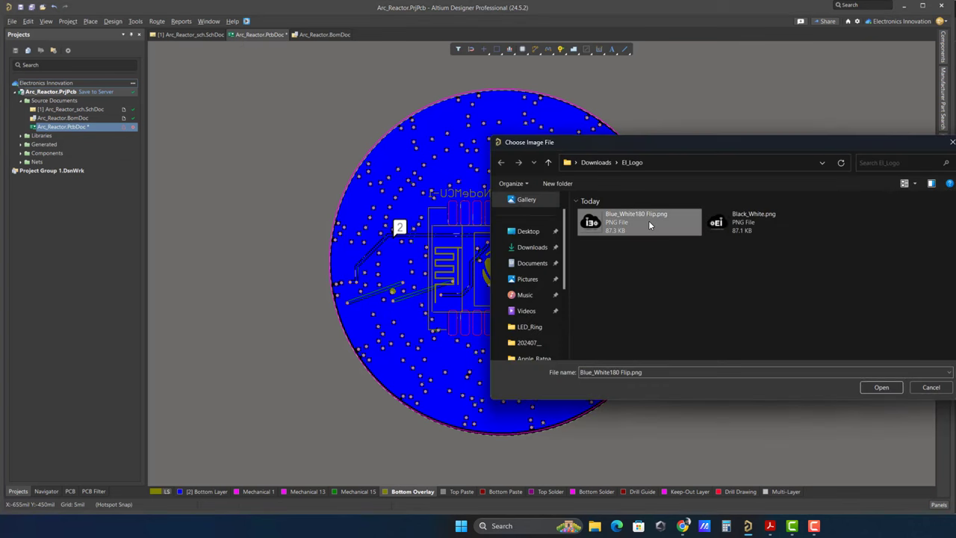
pyautogui.click(880, 385)
pyautogui.click(670, 274)
pyautogui.click(674, 292)
pyautogui.click(693, 320)
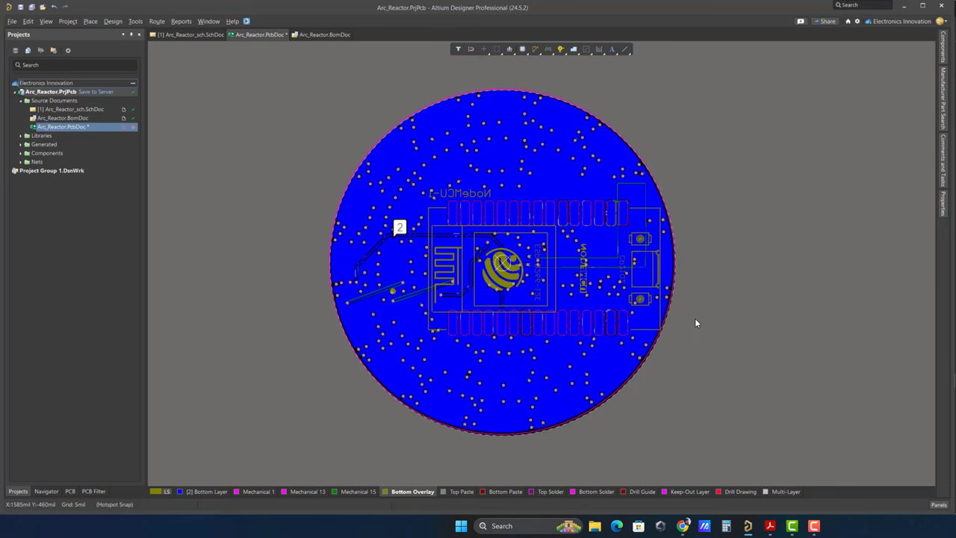
# Step: Rotate the logo 90°, place it near the board's left edge, and check it in 3D
pyautogui.keyDown('ctrl'); pyautogui.scroll(5, 388, 253); pyautogui.keyUp('ctrl')
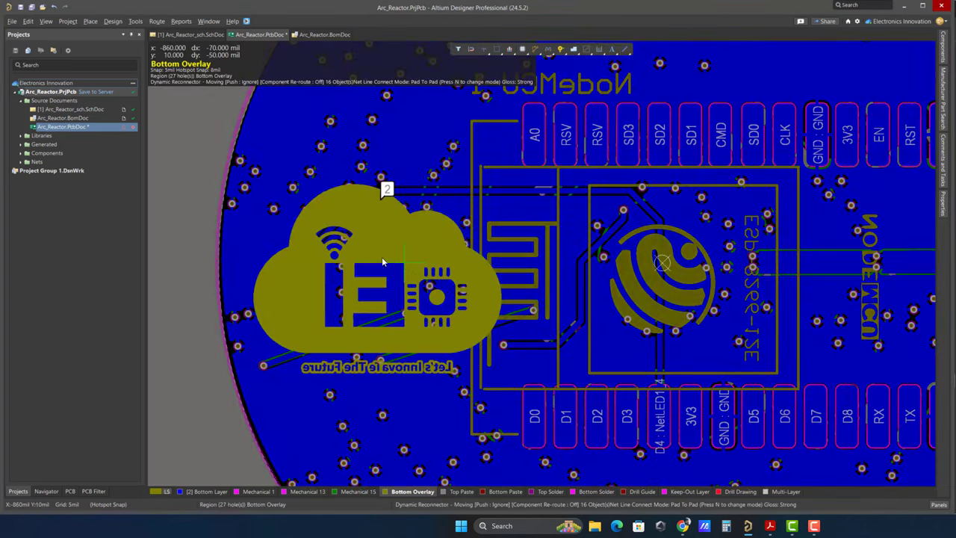
pyautogui.press('space')
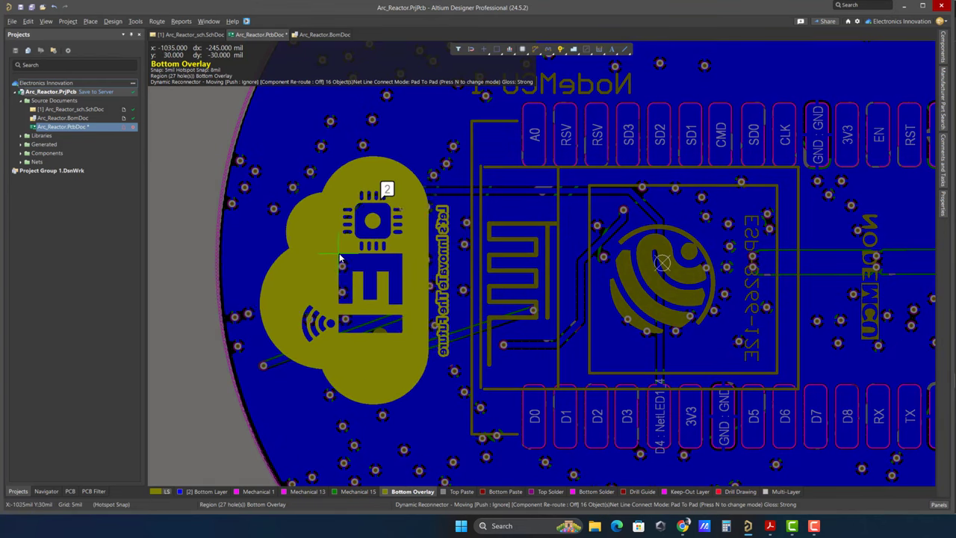
pyautogui.click(340, 258)
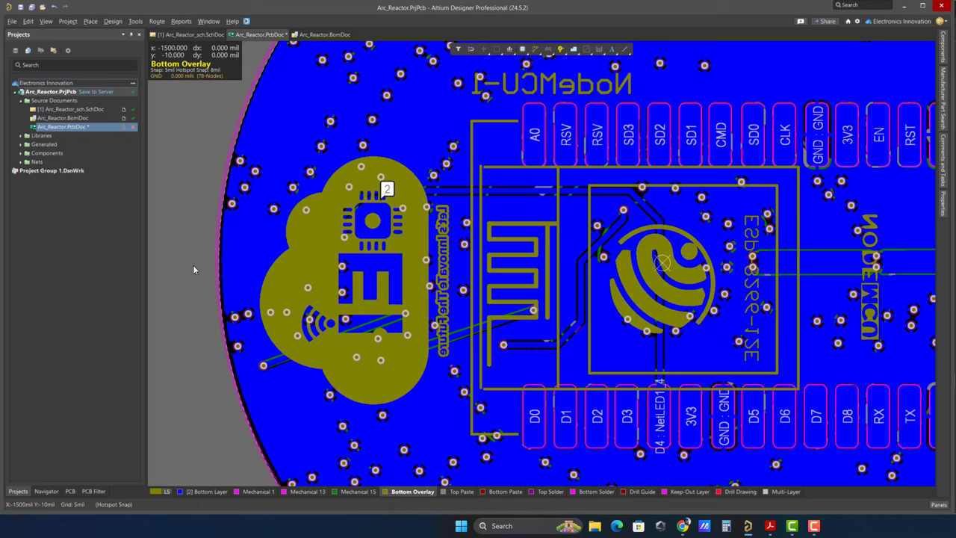
pyautogui.keyDown('ctrl'); pyautogui.scroll(-4, 193, 264); pyautogui.keyUp('ctrl')
pyautogui.press('3')
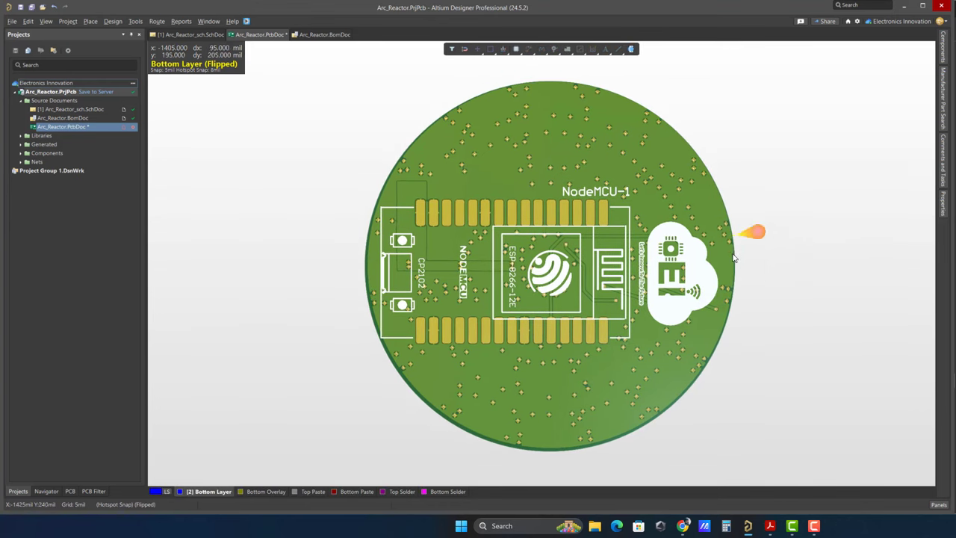
pyautogui.press('2')
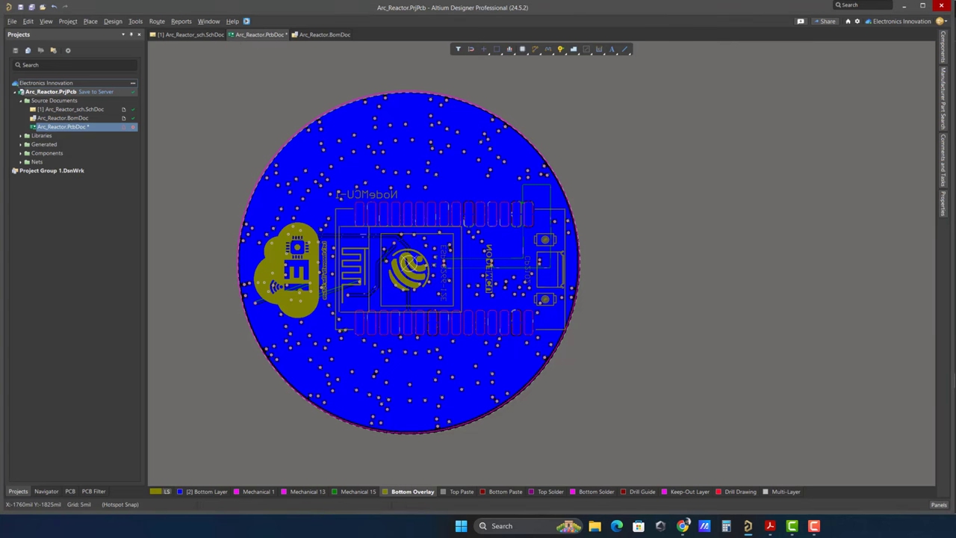
# Step: Flip the view to the top side and save the modified Arc_Reactor board to the server
pyautogui.hotkey('ctrl', 'f')
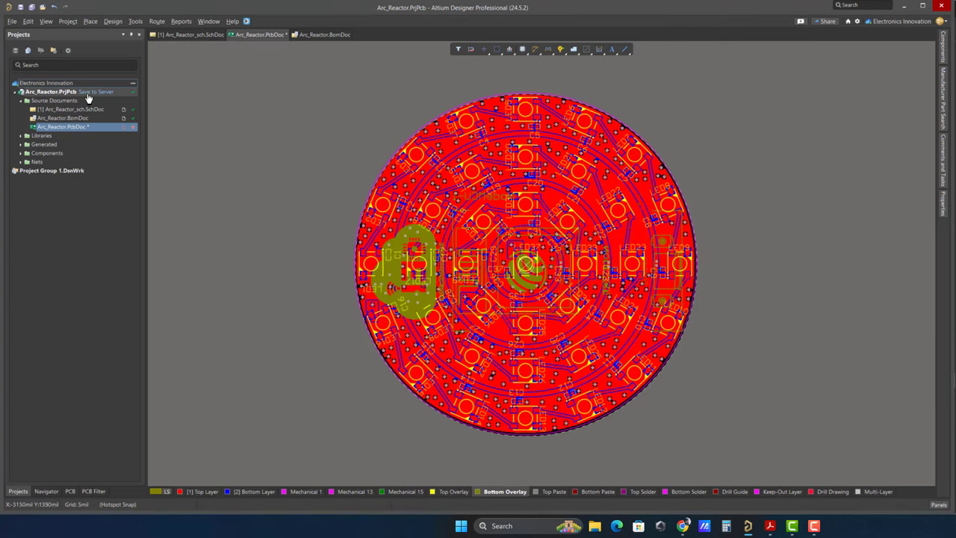
pyautogui.click(88, 93)
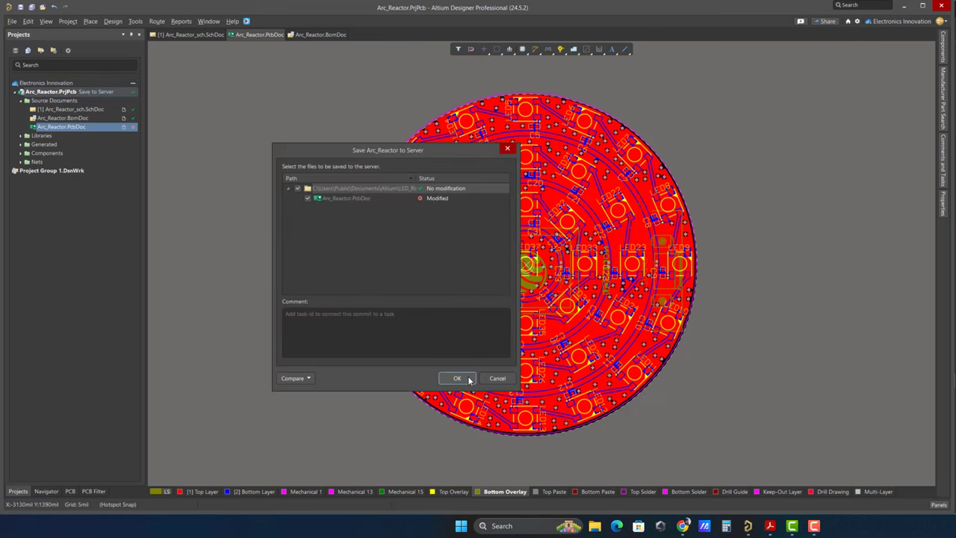
pyautogui.click(457, 378)
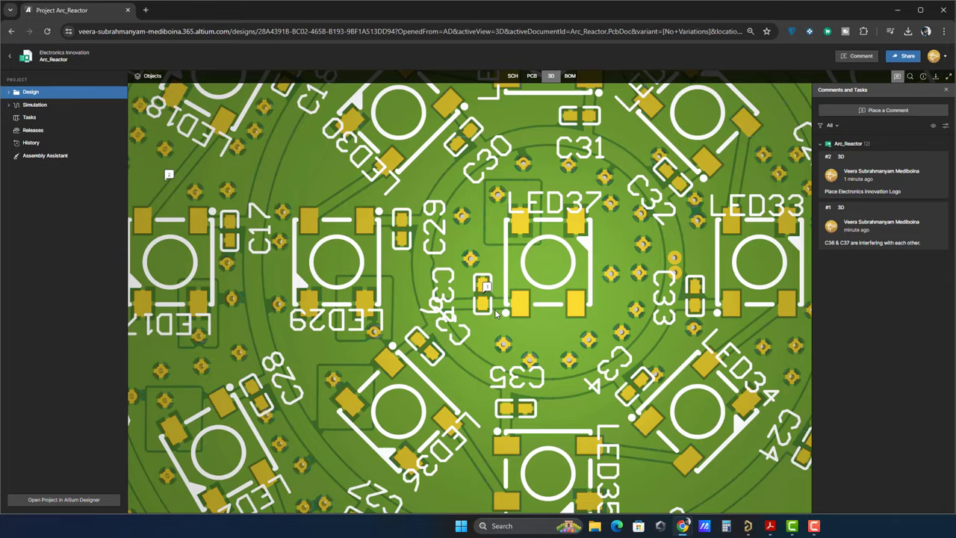
# Step: Reload the 3D viewer and turn the board over to see the new EI logo
pyautogui.scroll(-5, 495, 216)
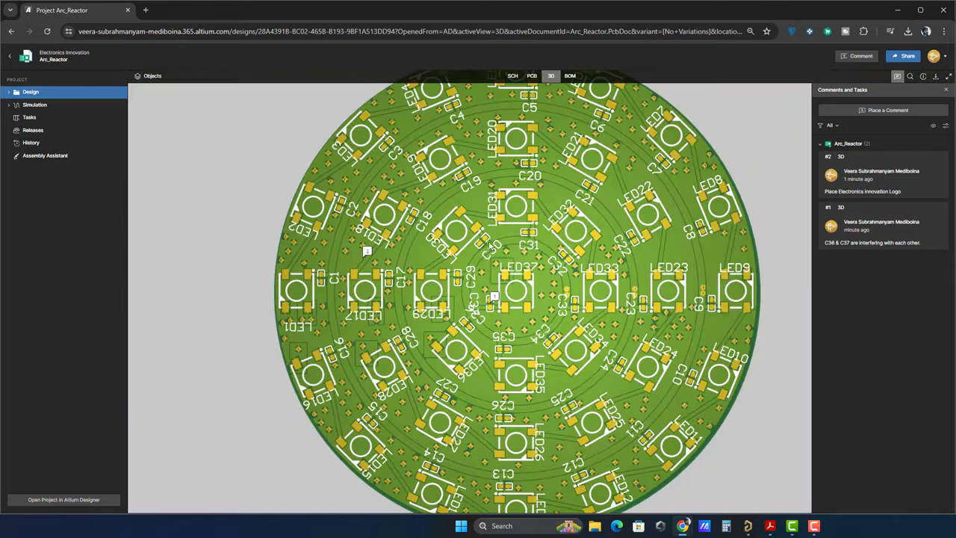
pyautogui.scroll(-2, 495, 216)
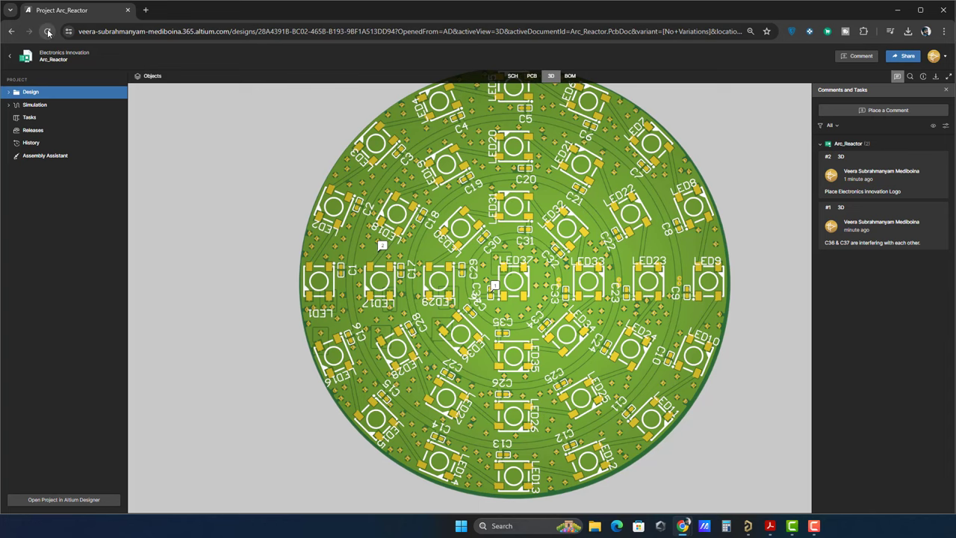
pyautogui.click(48, 33)
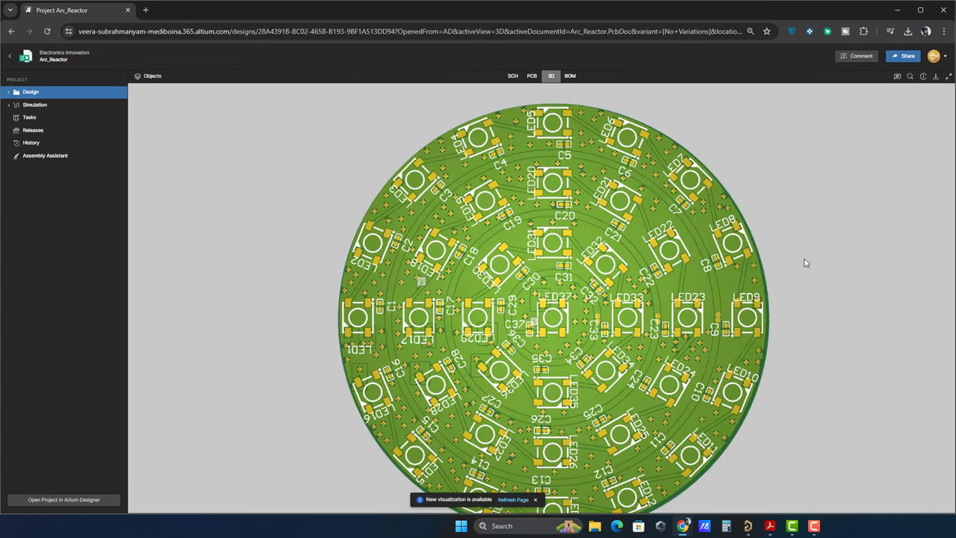
pyautogui.scroll(3, 493, 296)
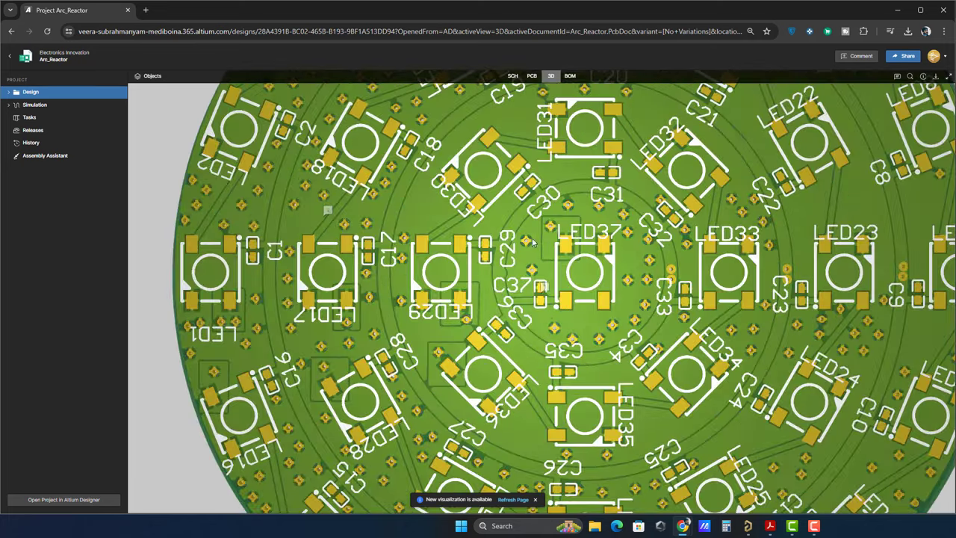
pyautogui.scroll(-5, 494, 296)
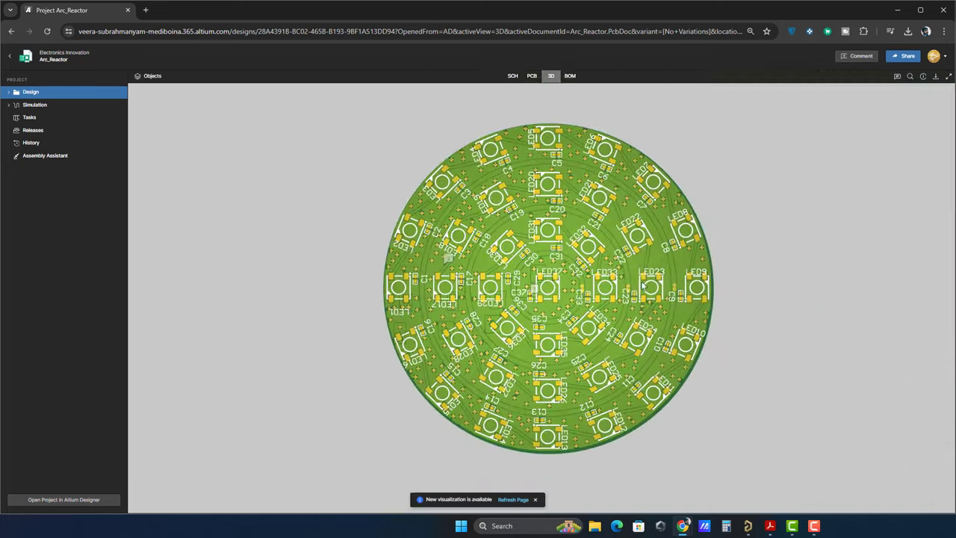
pyautogui.moveTo(677, 281); pyautogui.dragTo(646, 283)
# Step: Turn the board back to its LED side, check the comments list, and return to Projects
pyautogui.scroll(2, 646, 280)
pyautogui.scroll(3, 646, 281)
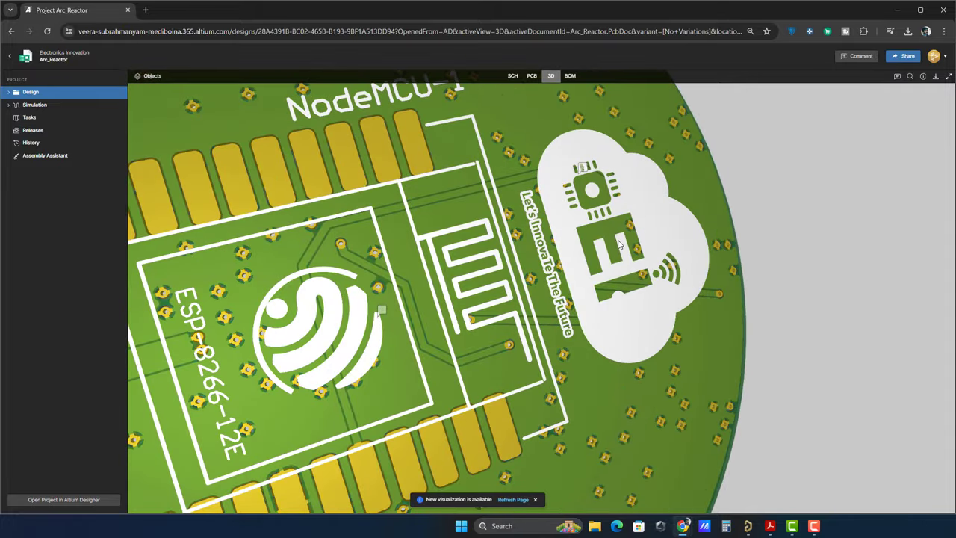
pyautogui.scroll(-3, 624, 249)
pyautogui.moveTo(624, 249); pyautogui.dragTo(523, 309)
pyautogui.click(896, 76)
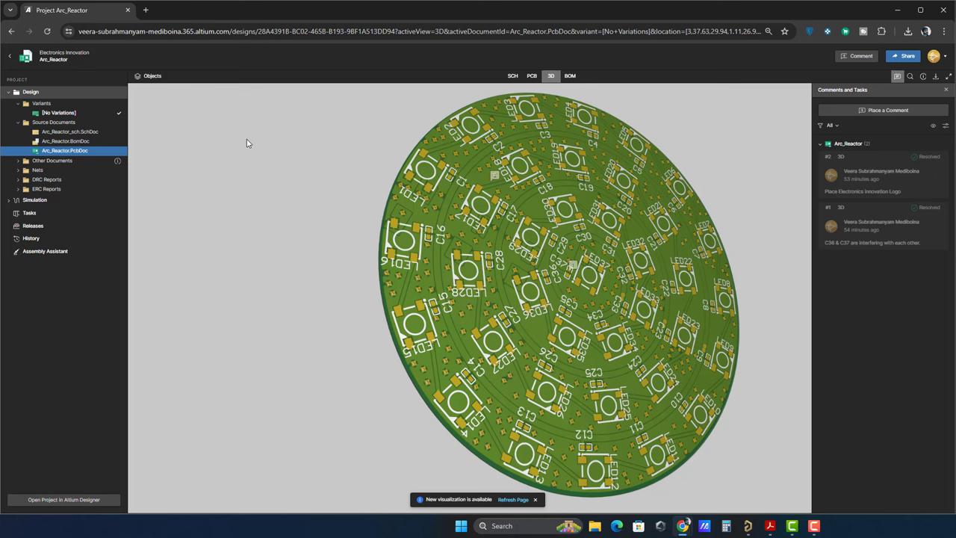
pyautogui.click(11, 58)
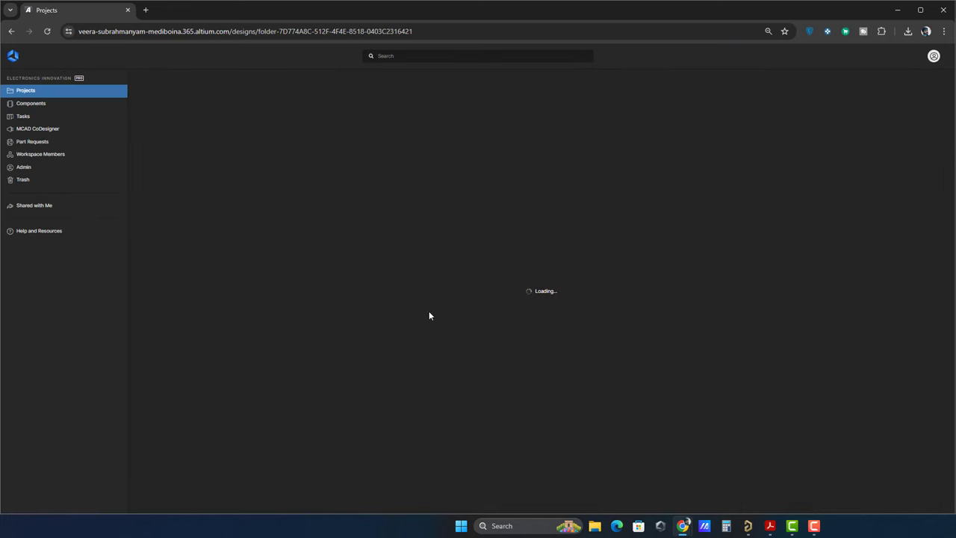
# Step: Open the Sample - Kame_FMU project's Releases page
pyautogui.click(561, 173)
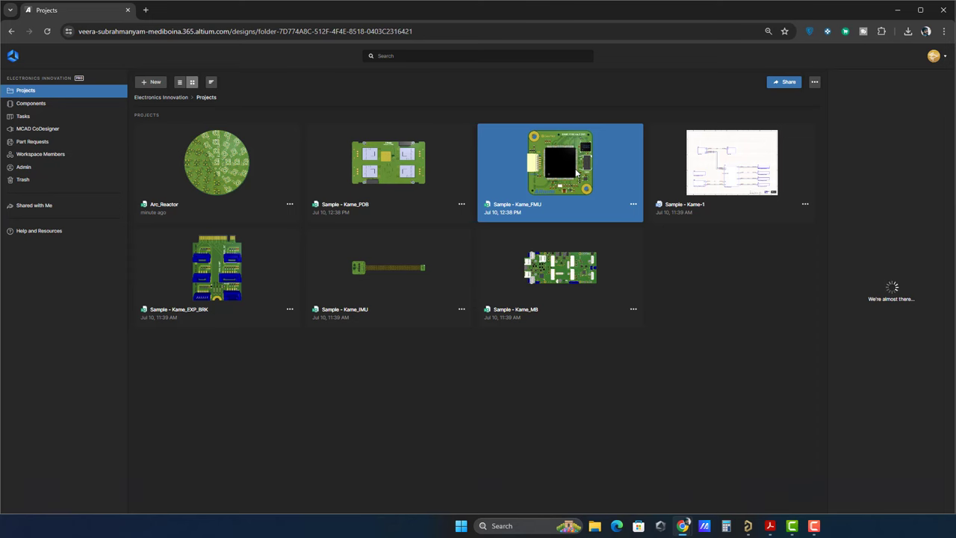
pyautogui.doubleClick(604, 192)
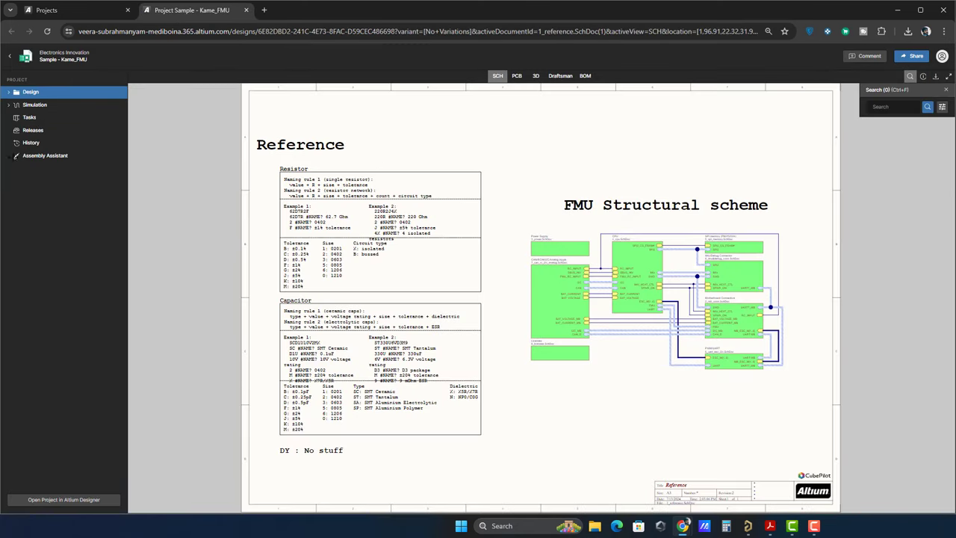
pyautogui.click(42, 131)
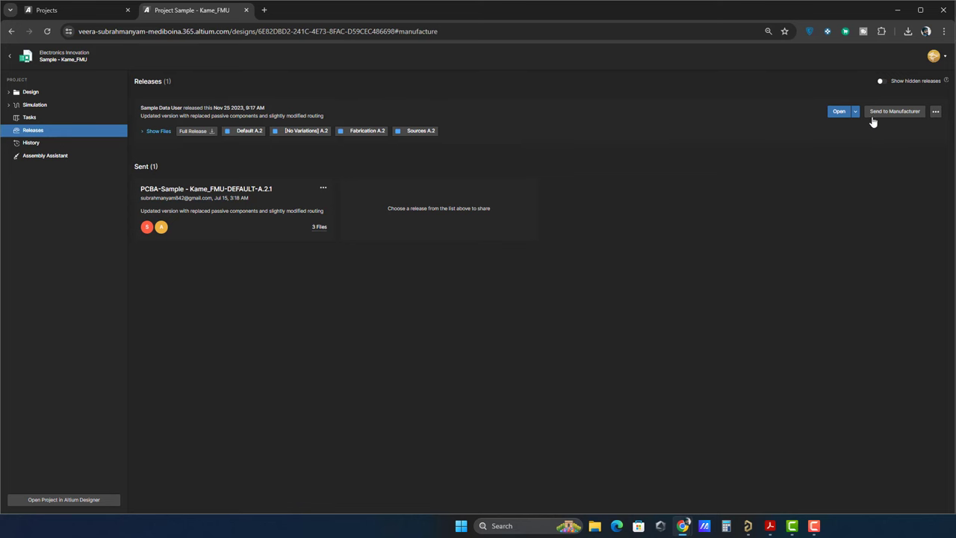
# Step: Send the Kame_FMU release package to a manufacturer's e-mail and close the project tab
pyautogui.click(902, 113)
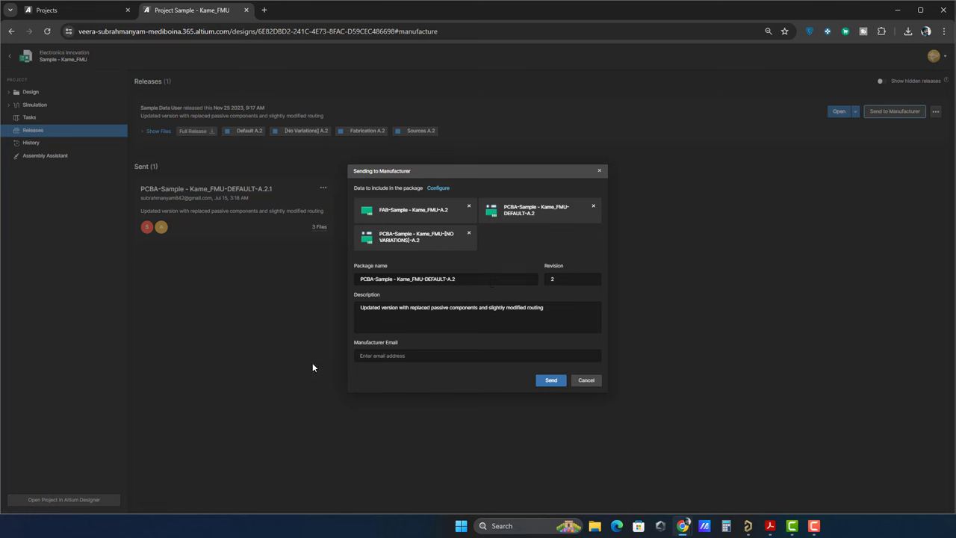
pyautogui.click(366, 357)
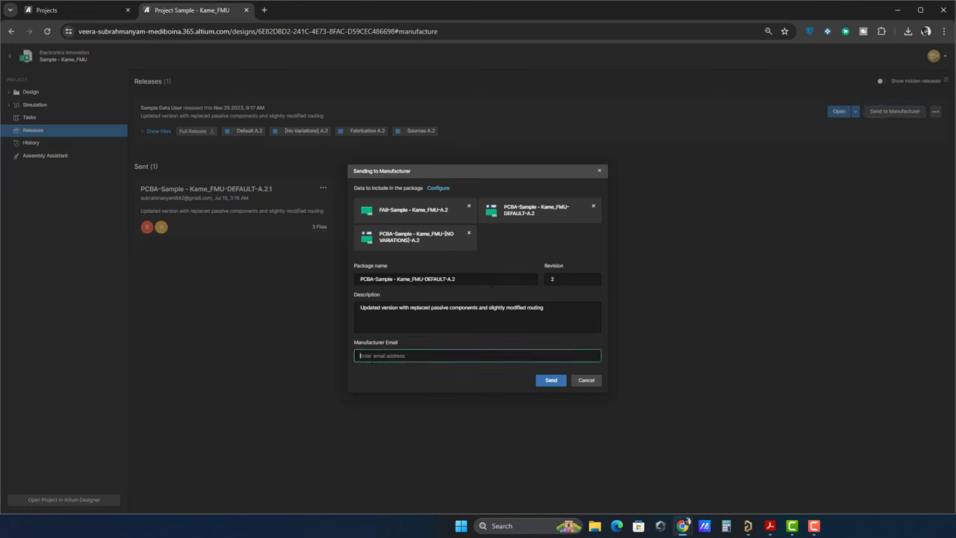
pyautogui.click(558, 383)
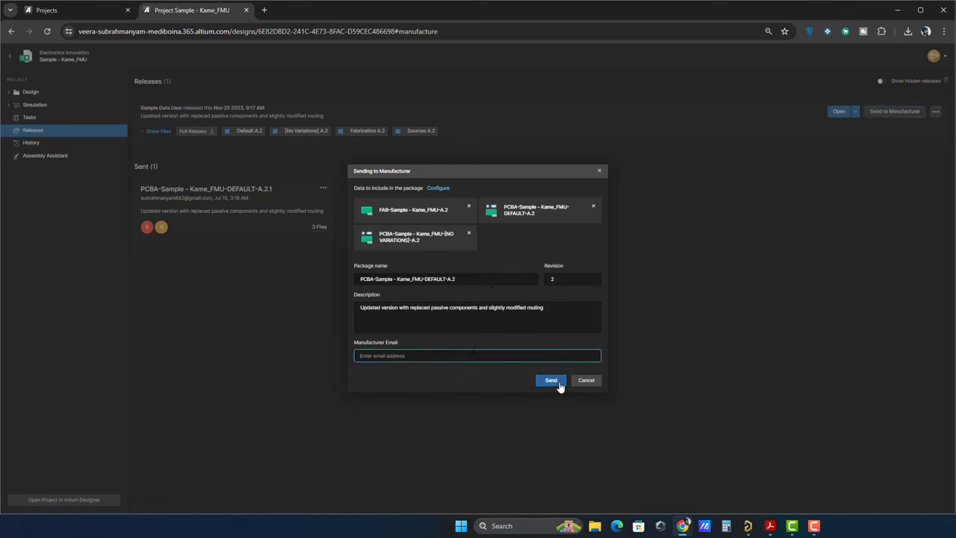
pyautogui.click(246, 11)
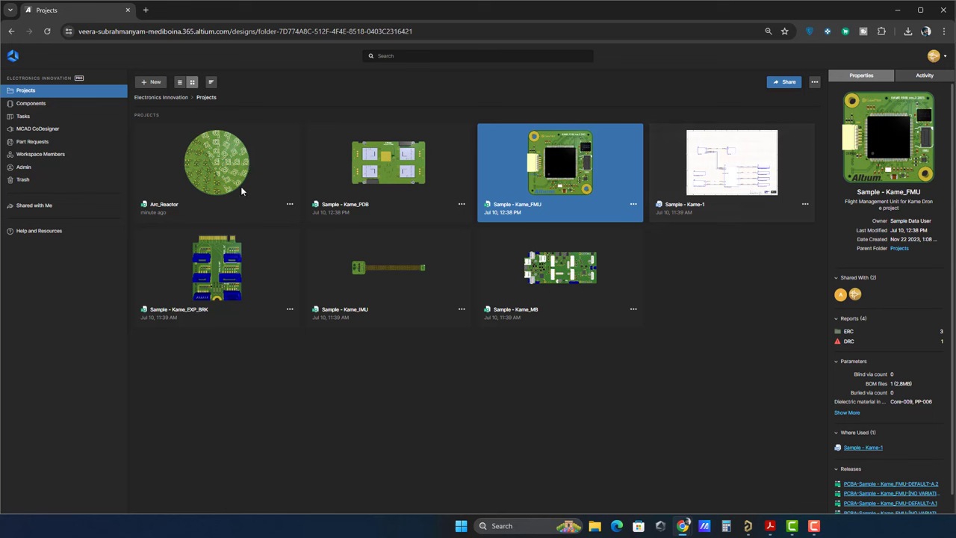
# Step: Generate Arc_Reactor's Gerber fabrication outputs and open the Project Outputs for Arc_Reactor folder
pyautogui.click(748, 527)
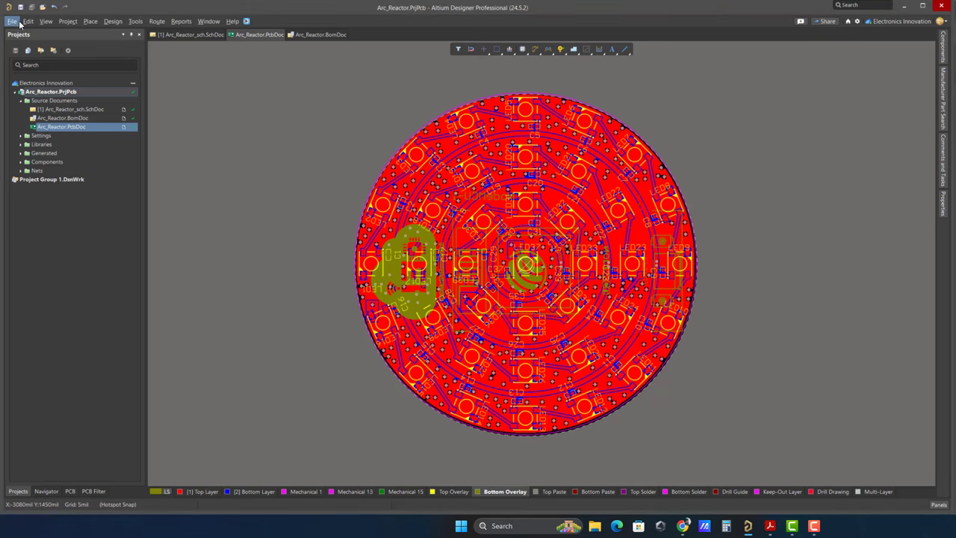
pyautogui.click(13, 20)
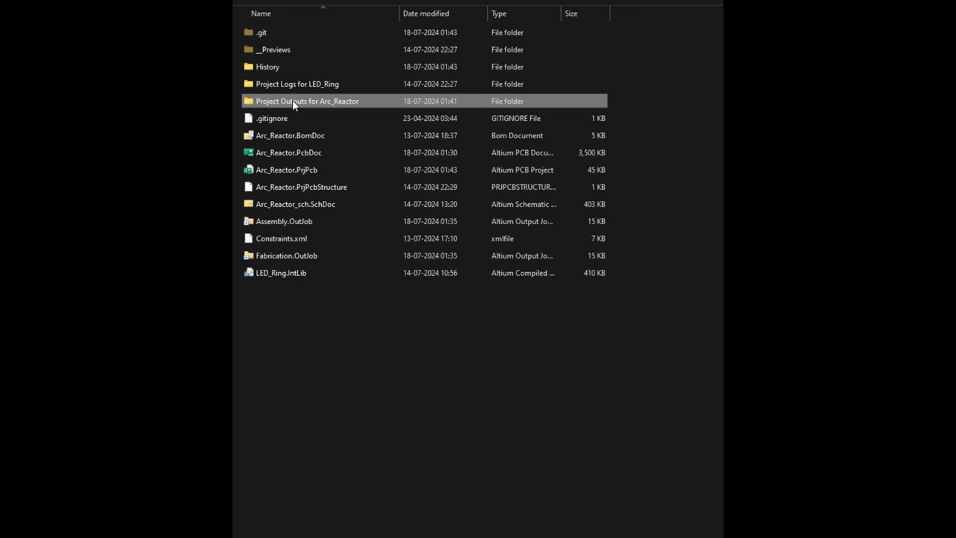
pyautogui.doubleClick(292, 102)
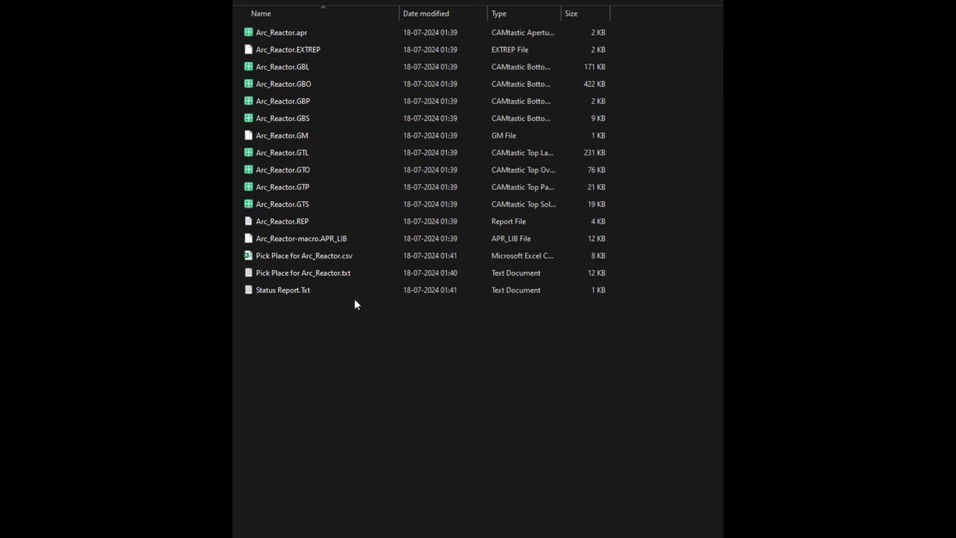
# Step: Compress the Project Outputs for Arc_Reactor folder into Arc_Reactor_Gerber_File.zip
pyautogui.hotkey('alt', 'Left')
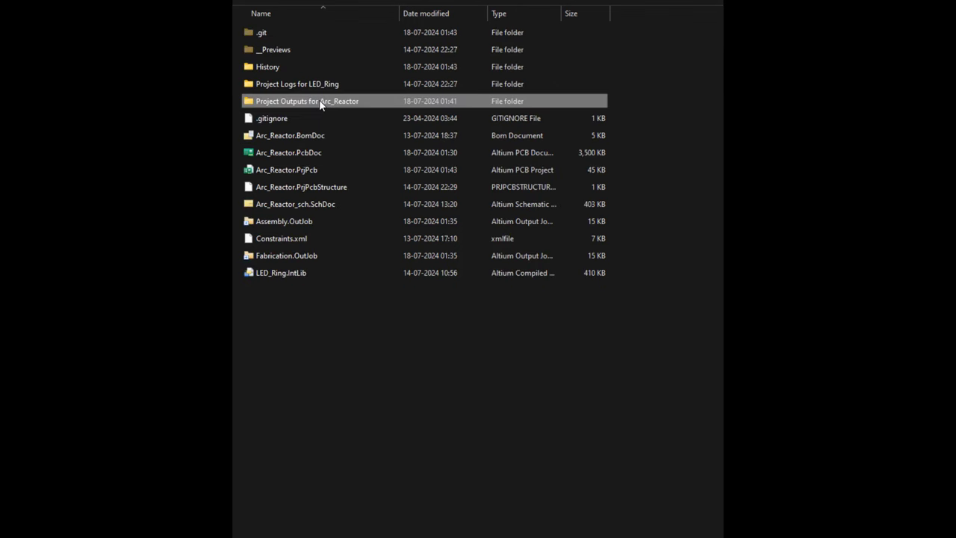
pyautogui.rightClick(319, 103)
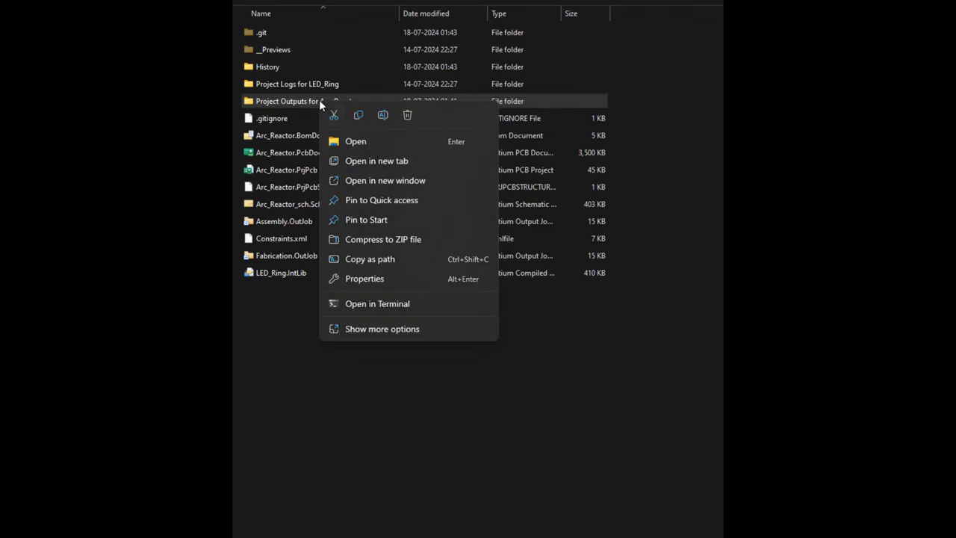
pyautogui.click(391, 240)
pyautogui.press('Home')
pyautogui.hotkey('ctrl', 'Delete')
pyautogui.hotkey('ctrl', 'Delete')
pyautogui.hotkey('ctrl', 'Delete')
pyautogui.write('_Gerber_File')
pyautogui.press('Return')
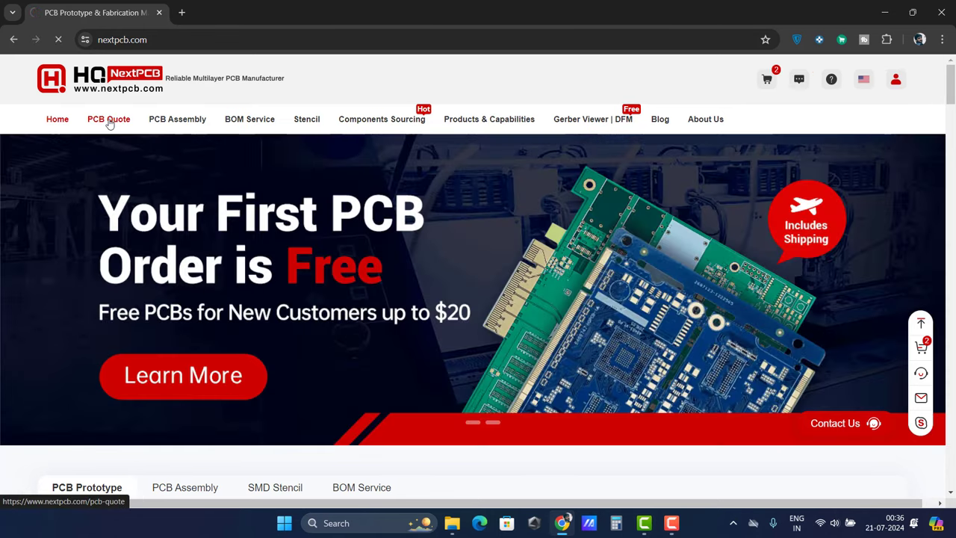
# Step: Upload Arc_Reactor_Gerber_File.zip to NextPCB's PCB quote page
pyautogui.click(95, 119)
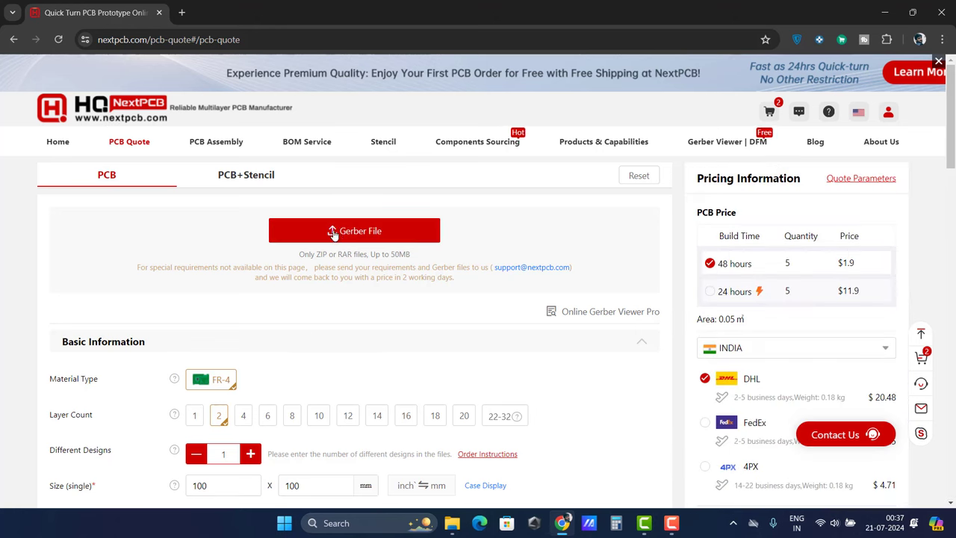
pyautogui.click(354, 230)
pyautogui.click(203, 114)
pyautogui.click(373, 278)
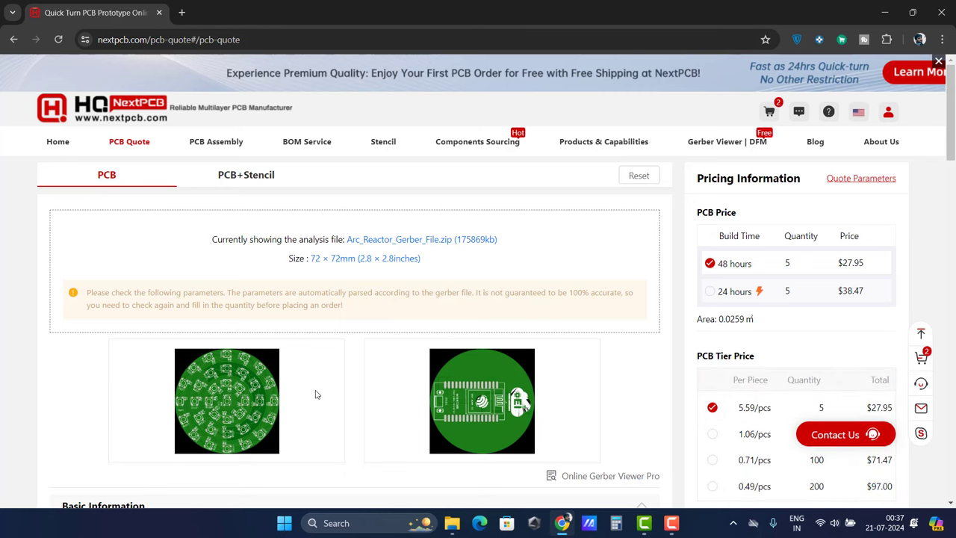
# Step: Review the 72 × 72 mm board parameters and set If Data Conflicts to Ask for Confirmation
pyautogui.scroll(-5, 609, 388)
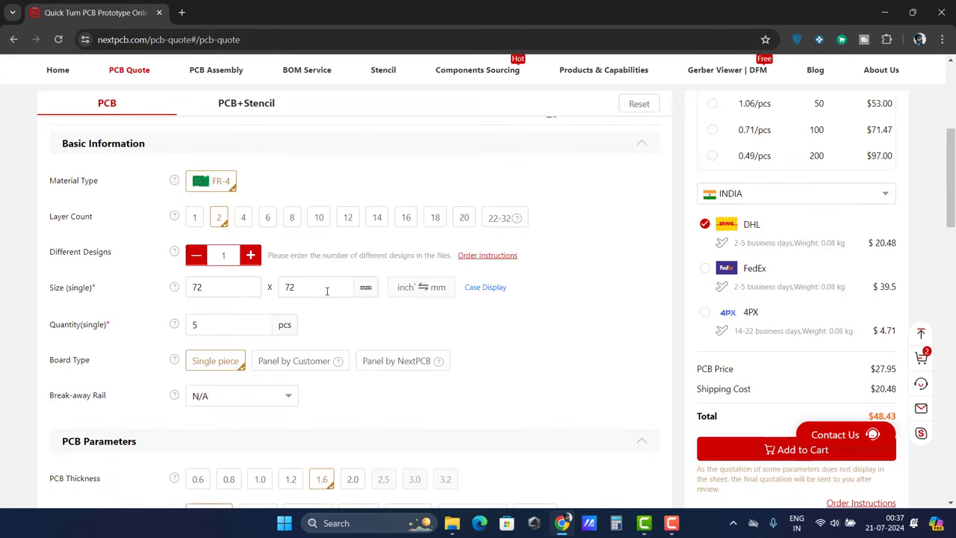
pyautogui.scroll(-3, 545, 427)
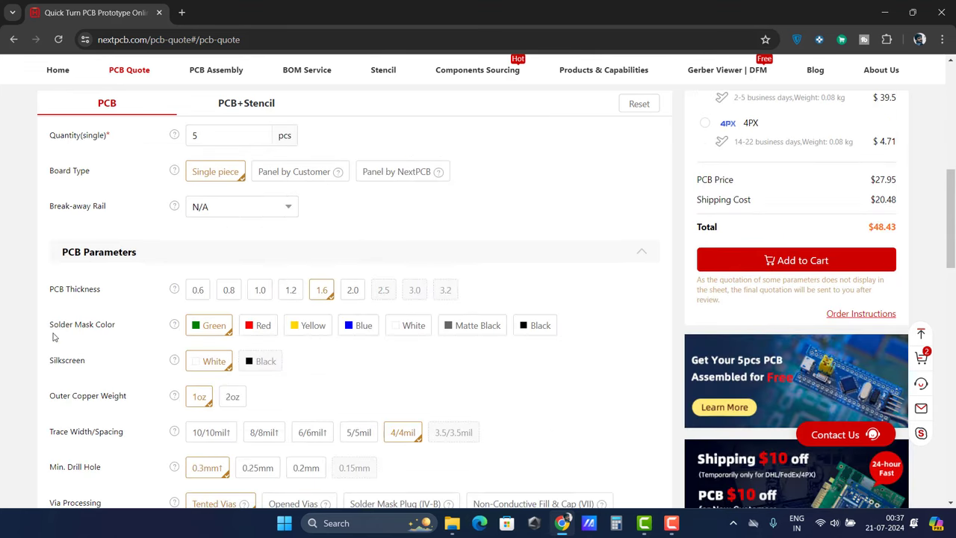
pyautogui.scroll(-1, 563, 465)
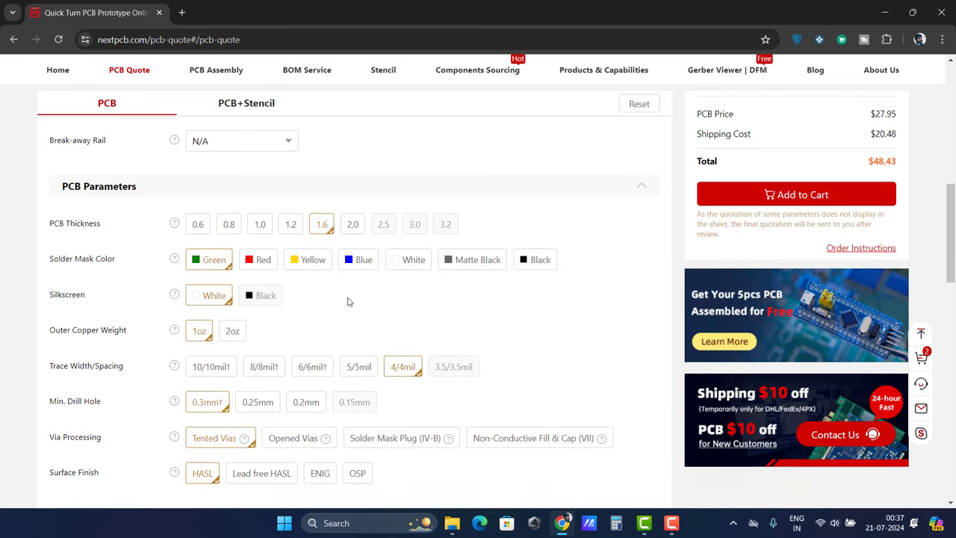
pyautogui.scroll(-5, 513, 381)
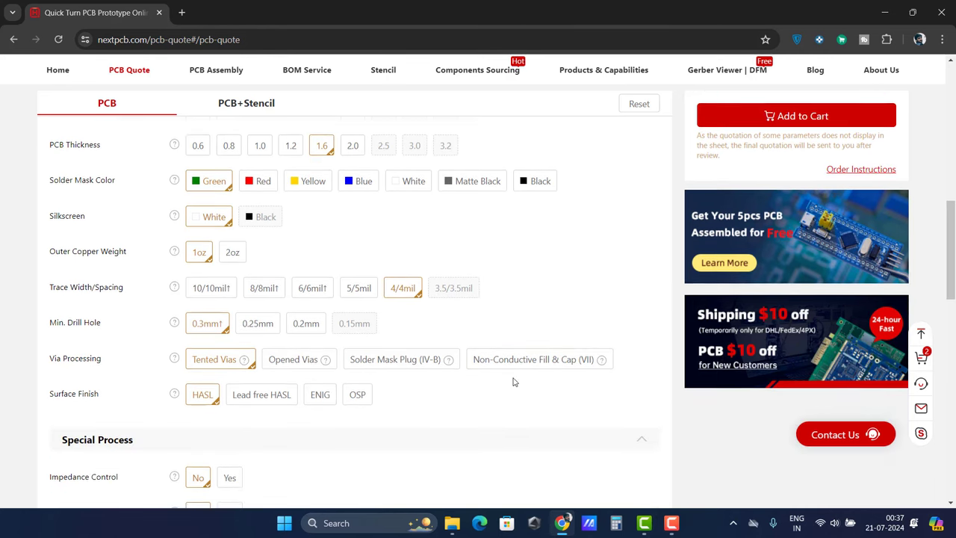
pyautogui.scroll(-3, 483, 371)
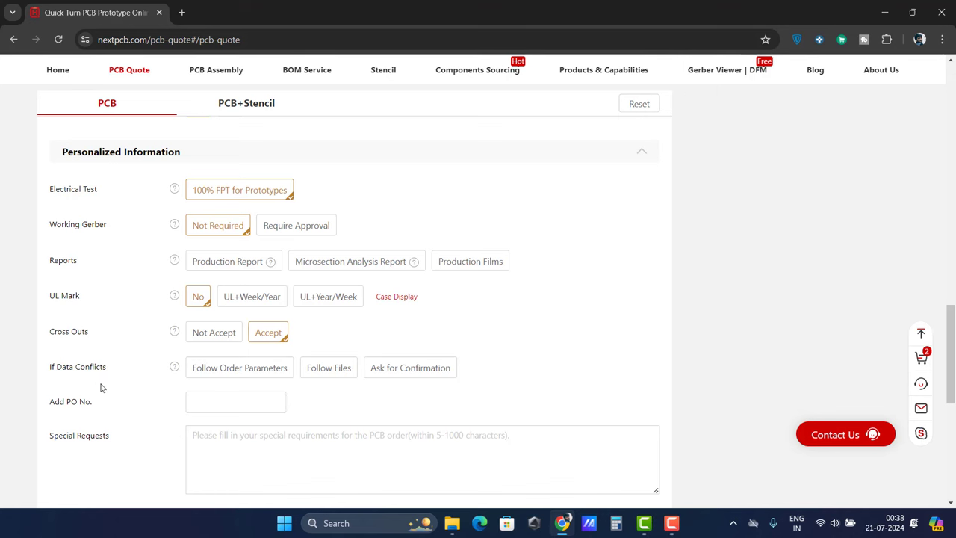
pyautogui.click(417, 371)
# Step: Add the 5-board Arc_Reactor PCB quote at $27.95 to the cart
pyautogui.scroll(-3, 565, 378)
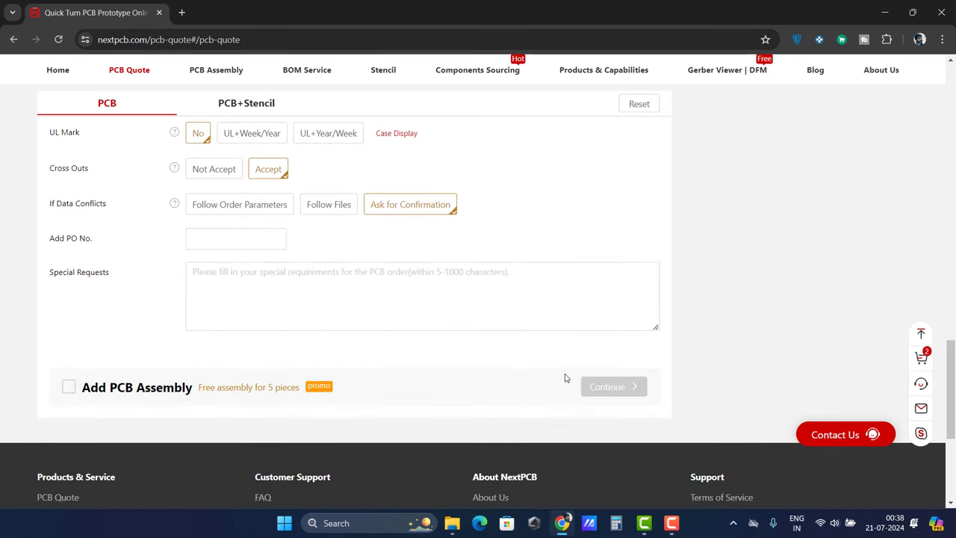
pyautogui.scroll(10, 566, 378)
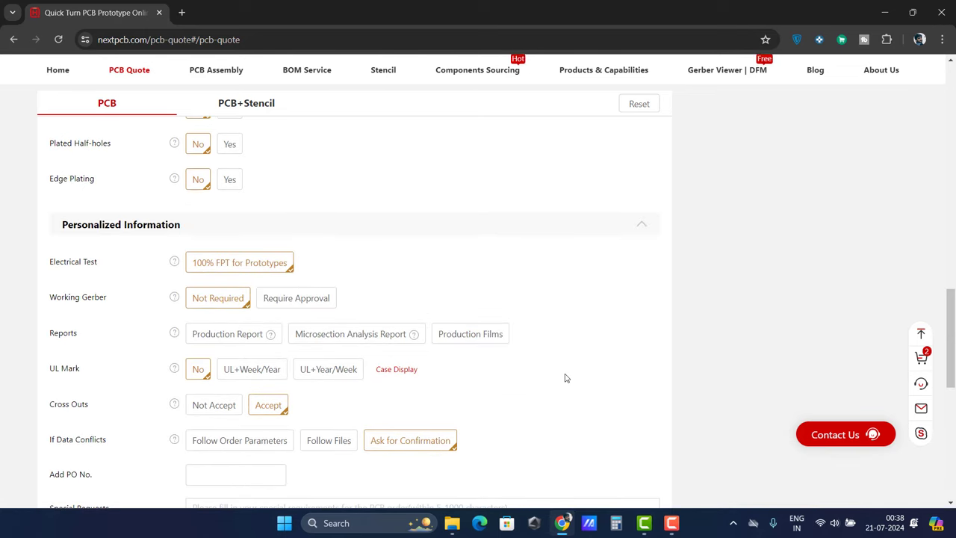
pyautogui.scroll(2, 566, 378)
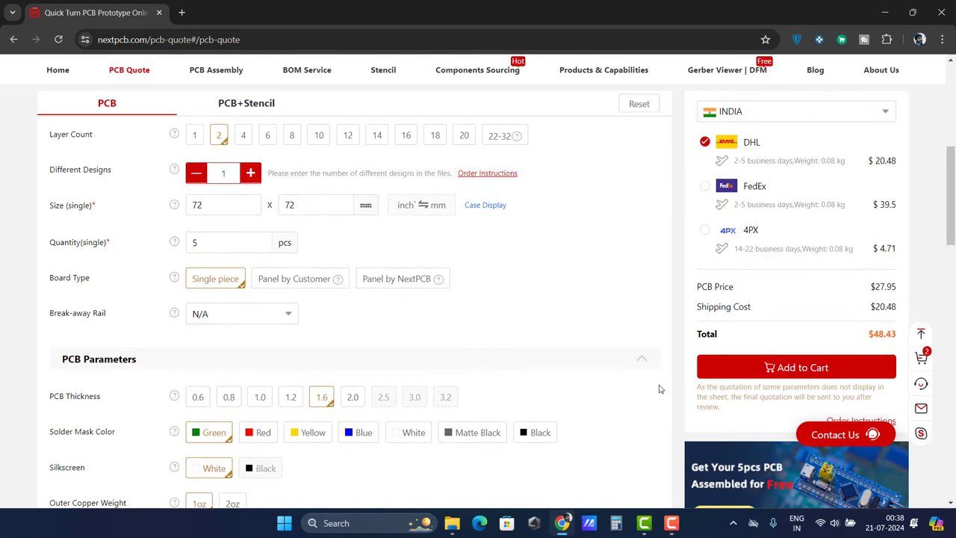
pyautogui.click(817, 369)
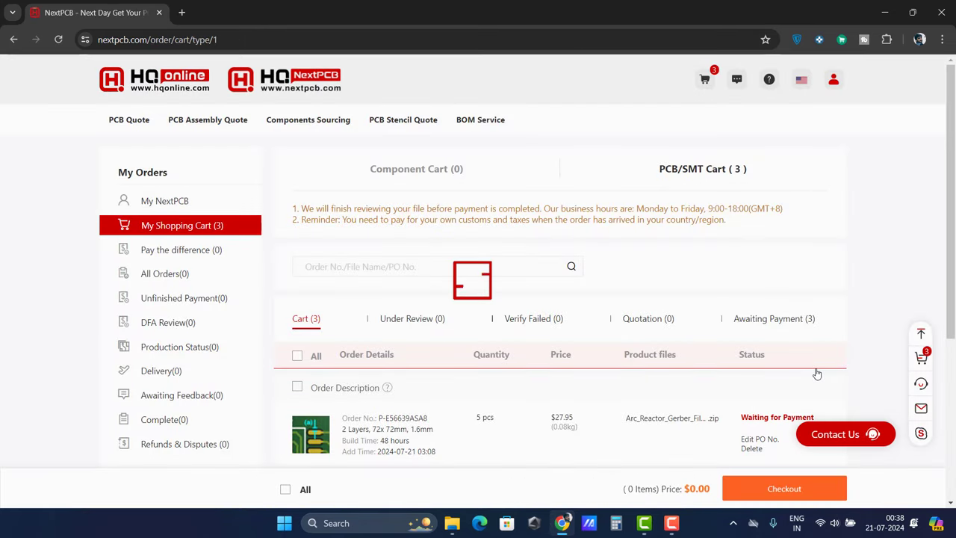
# Step: Return to the NextPCB home page
pyautogui.scroll(-1, 523, 449)
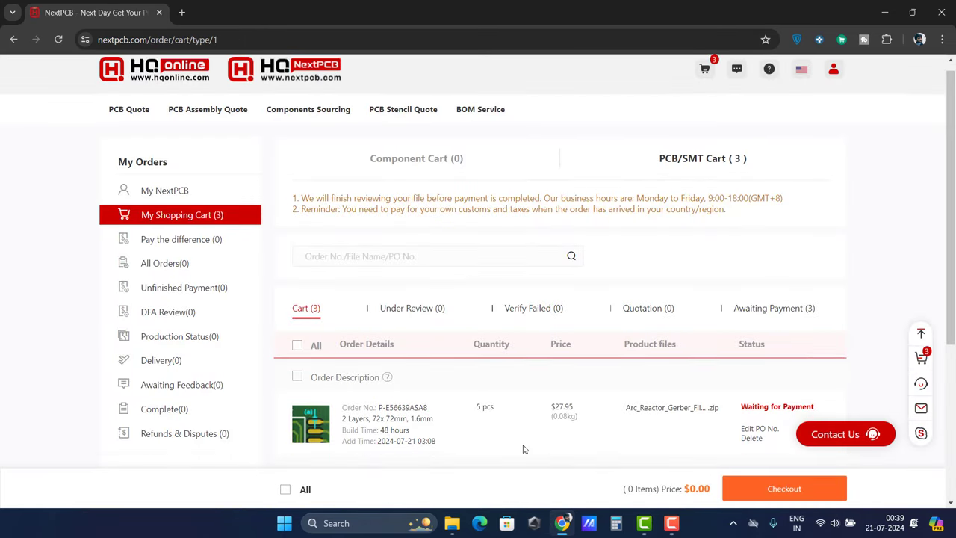
pyautogui.scroll(-1, 523, 448)
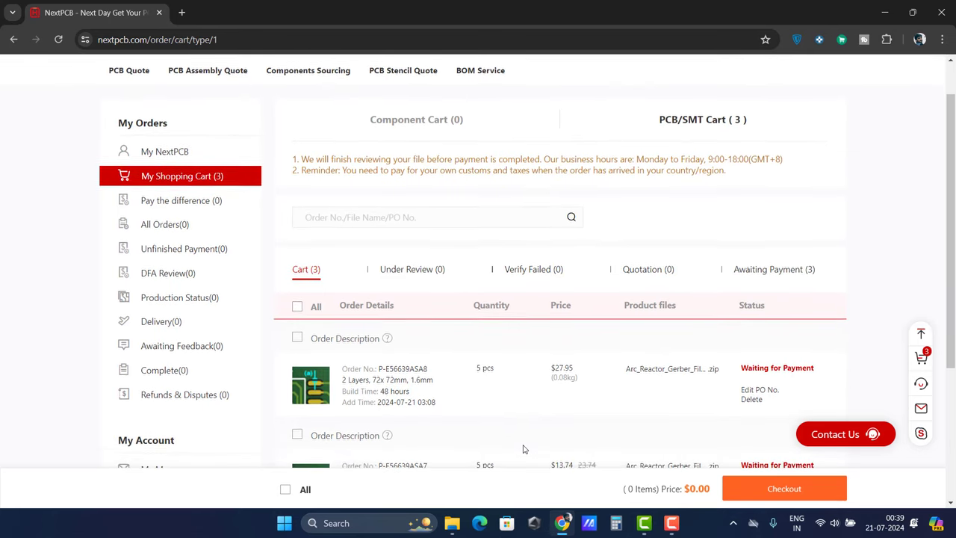
pyautogui.scroll(2, 523, 448)
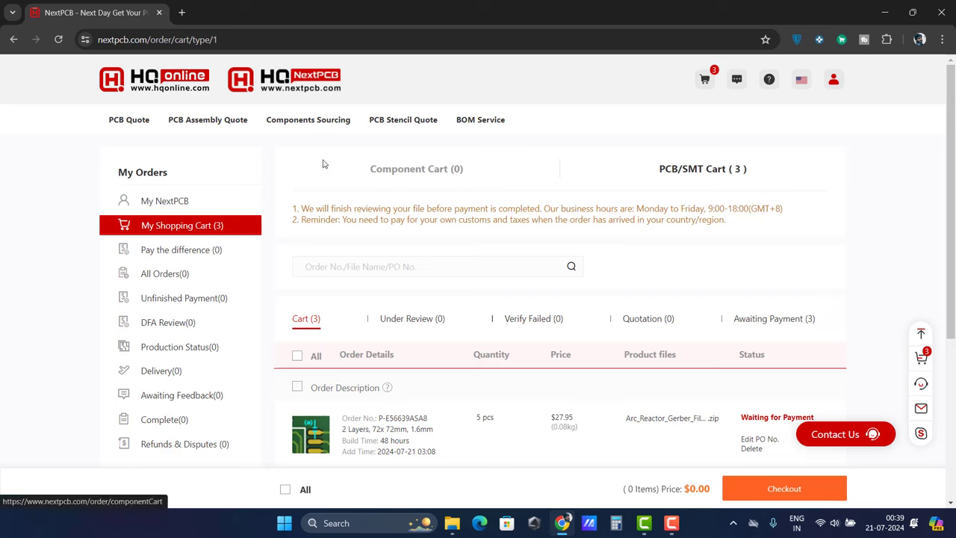
pyautogui.click(314, 79)
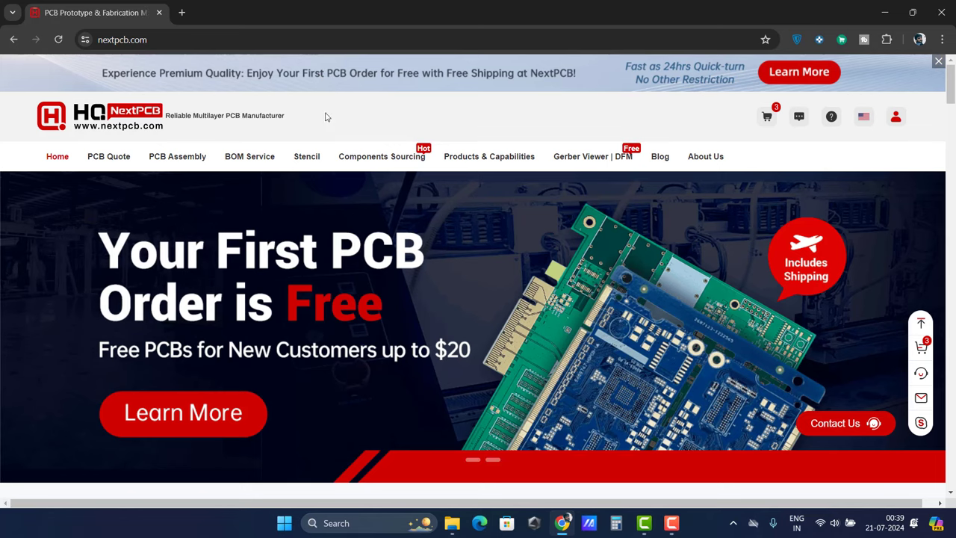
# Step: Upload Arc_Reactor_BOM.csv through BOM Service and submit the BOM order for 5 sets
pyautogui.click(246, 157)
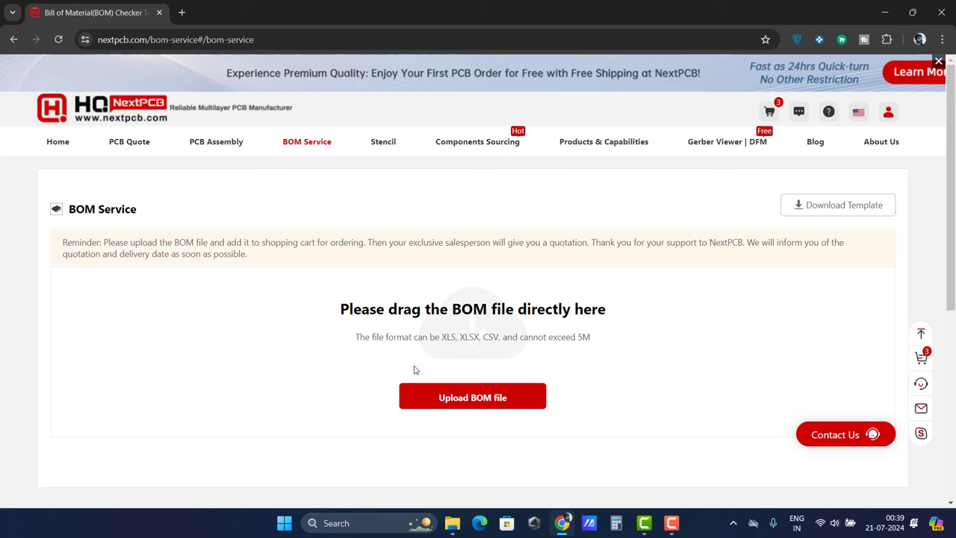
pyautogui.click(463, 397)
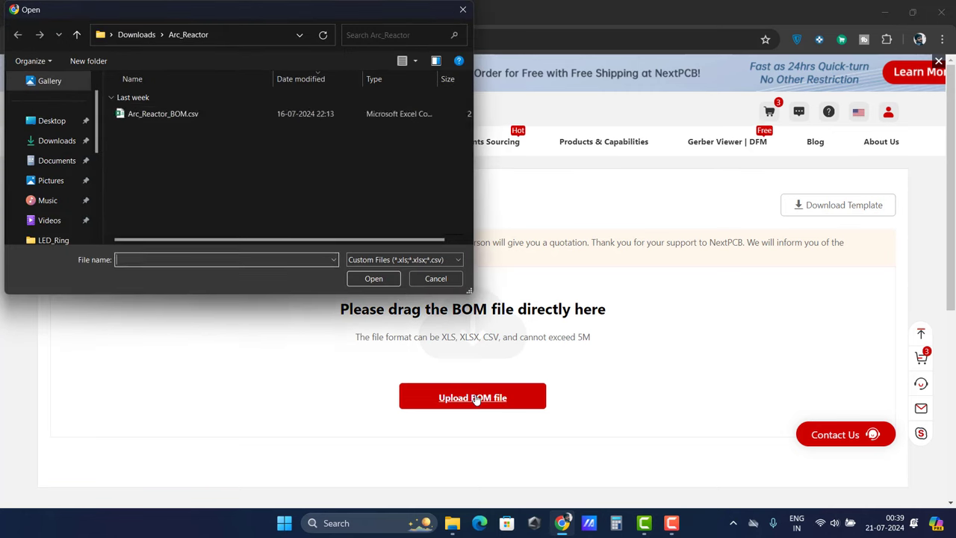
pyautogui.click(373, 279)
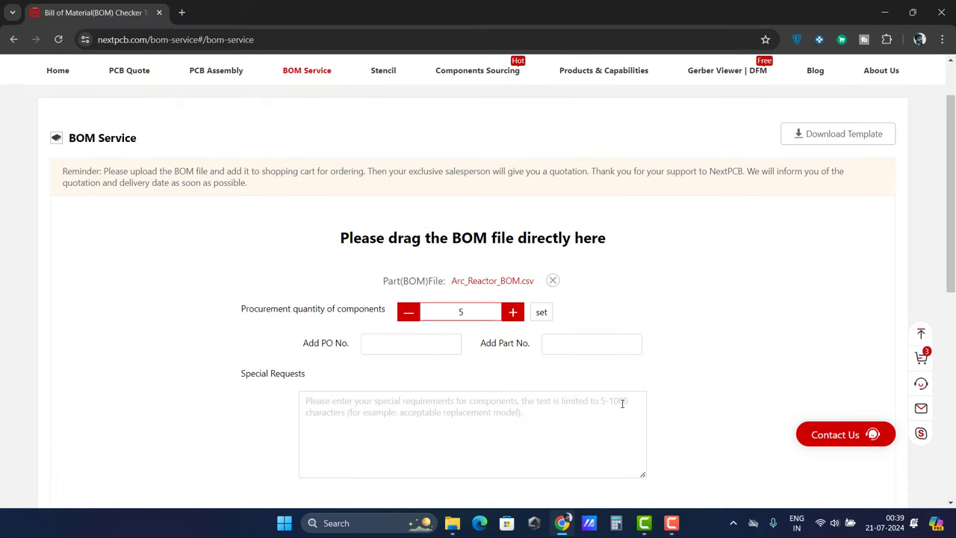
pyautogui.scroll(-3, 622, 403)
pyautogui.click(484, 333)
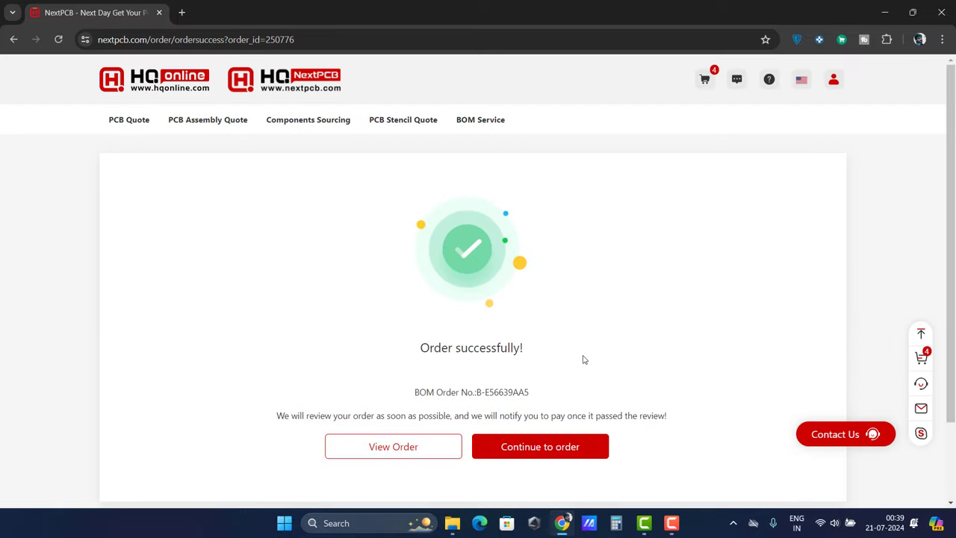
# Step: Check out both cart items with DHL shipping and PayPal, paying US $56.70
pyautogui.click(530, 449)
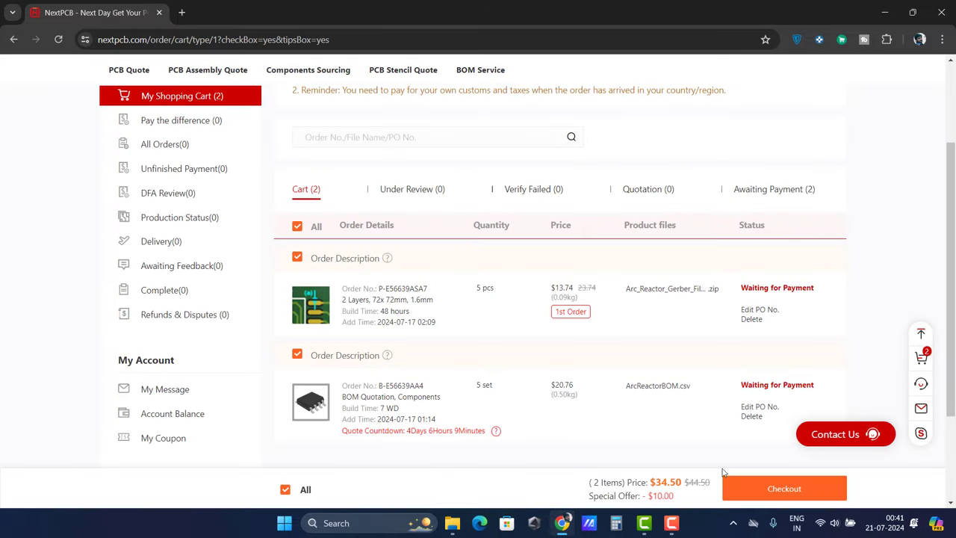
pyautogui.click(784, 489)
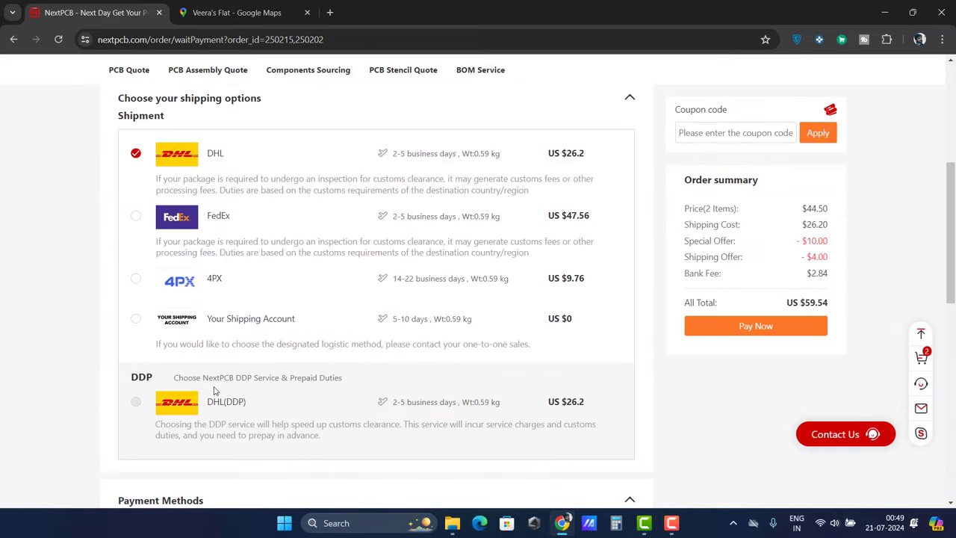
pyautogui.scroll(-4, 215, 390)
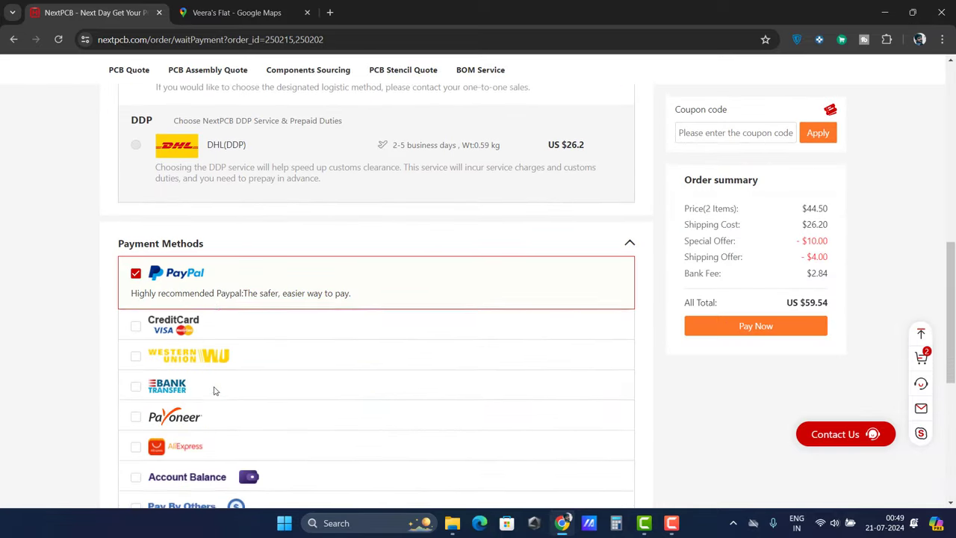
pyautogui.scroll(-1, 215, 390)
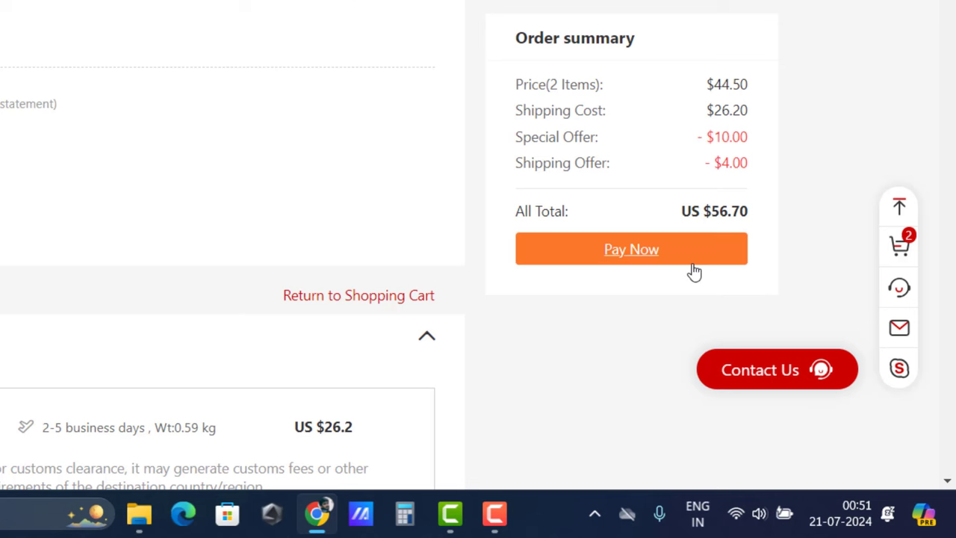
pyautogui.click(639, 258)
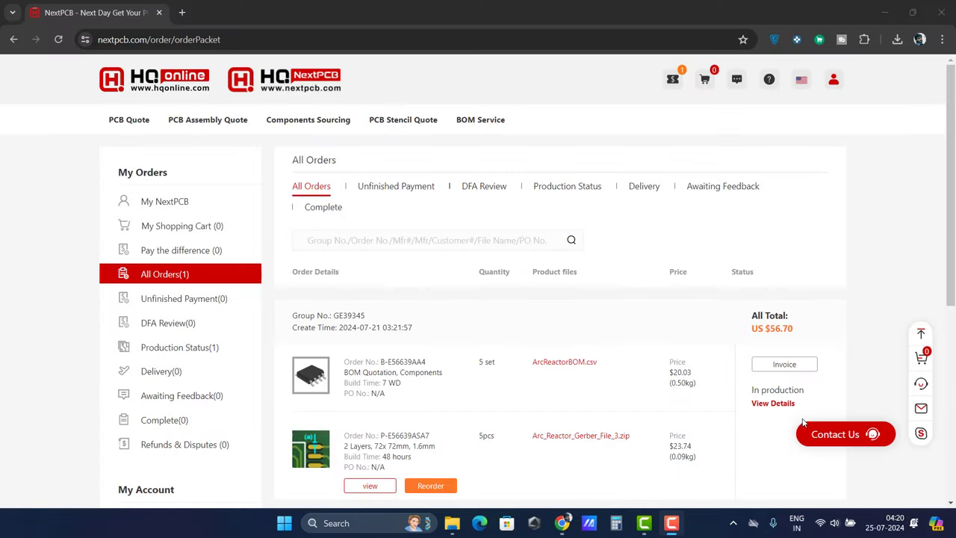